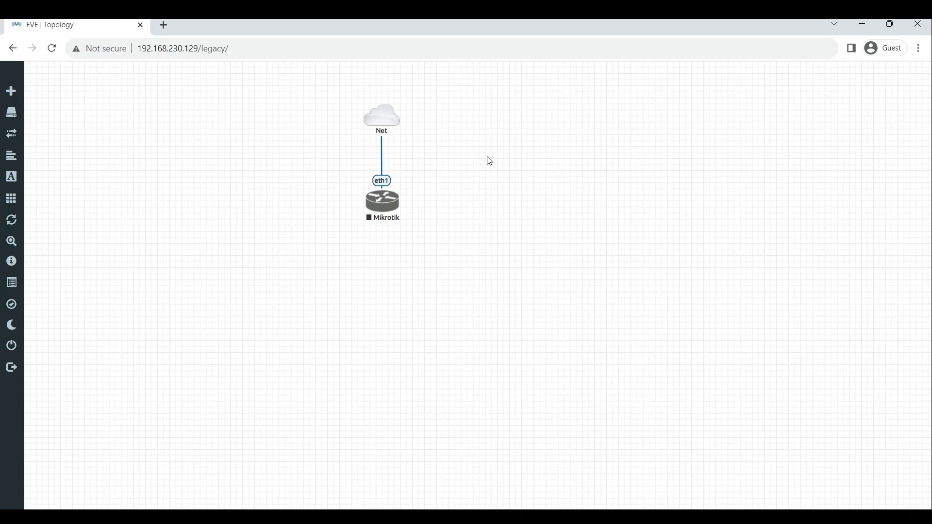
# Start the Mikrotik router node in the topology and open its console.
pyautogui.moveTo(391, 214)
pyautogui.moveTo(466, 241); pyautogui.dragTo(323, 88)
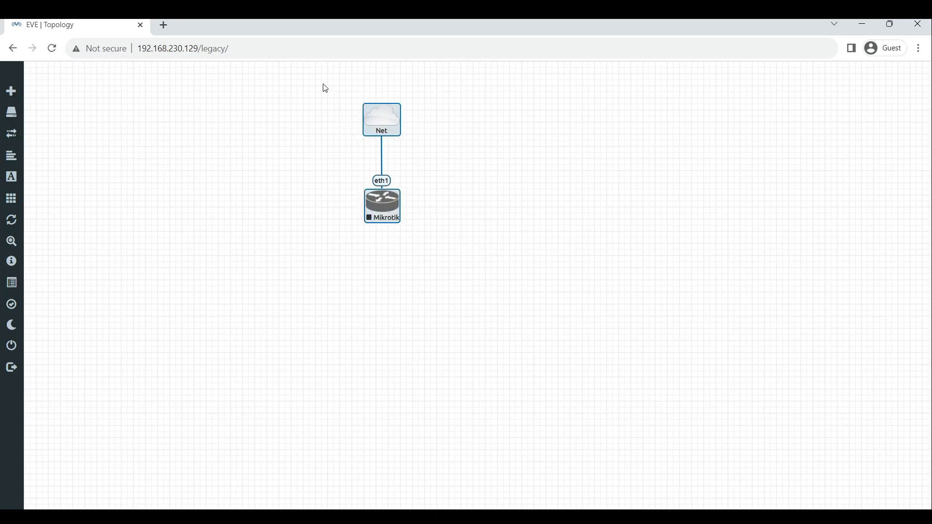
pyautogui.rightClick(397, 207)
pyautogui.click(420, 230)
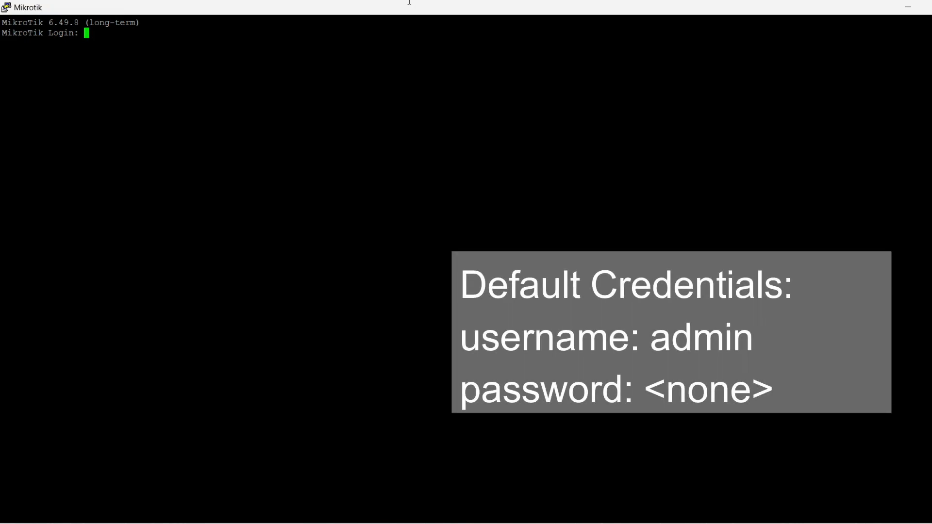
# Log in to the router console as admin with a blank password and skip setting a new password.
pyautogui.write('admin')
pyautogui.press('Return')
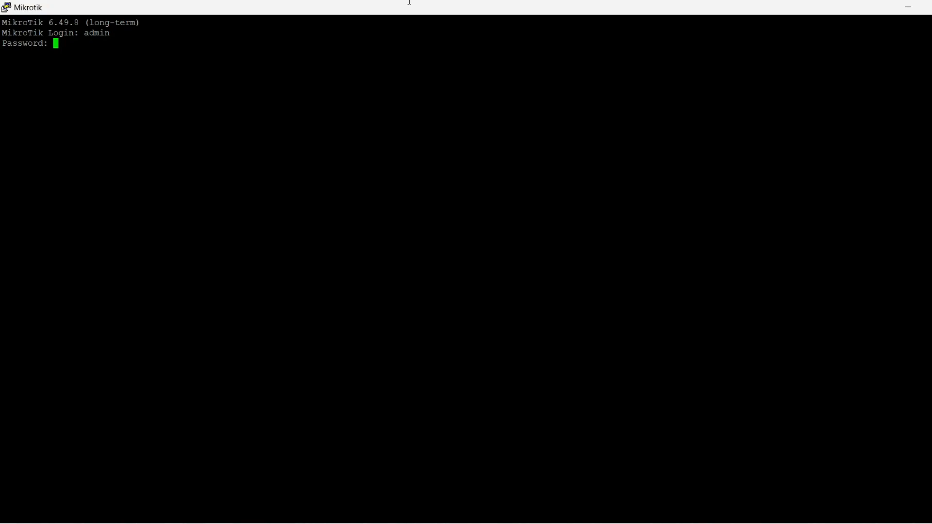
pyautogui.press('Return')
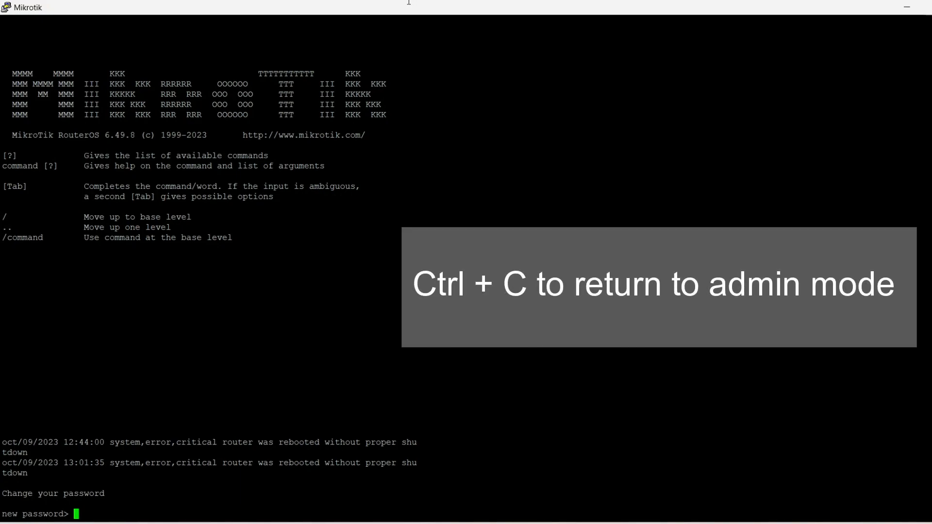
pyautogui.hotkey('ctrl', 'c')
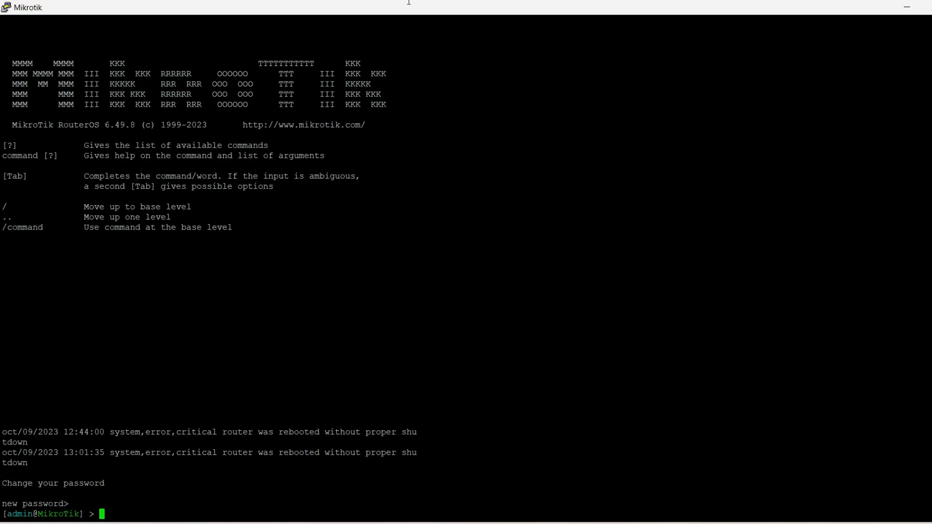
# Bring up fresh command prompts and examine the router's identity shown in them.
pyautogui.press('Return')
pyautogui.press('Return')
pyautogui.press('Return')
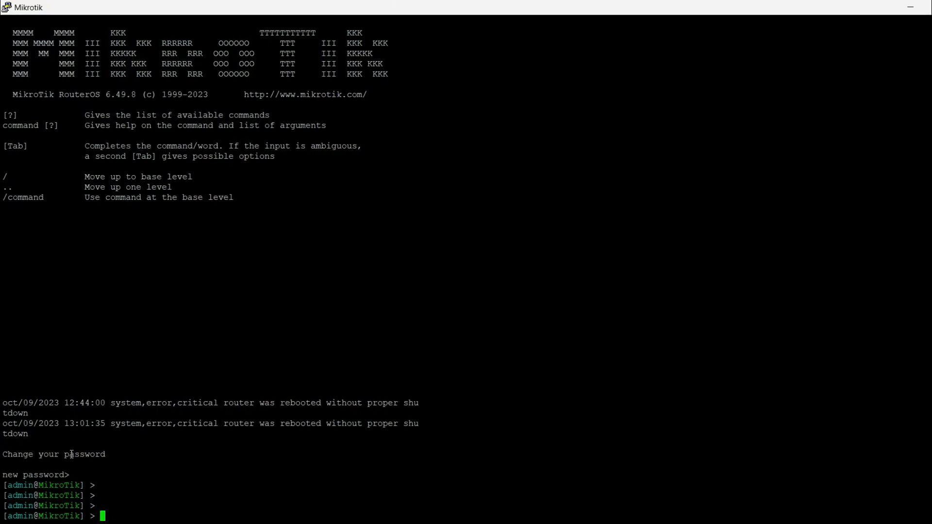
pyautogui.moveTo(33, 487); pyautogui.dragTo(82, 486)
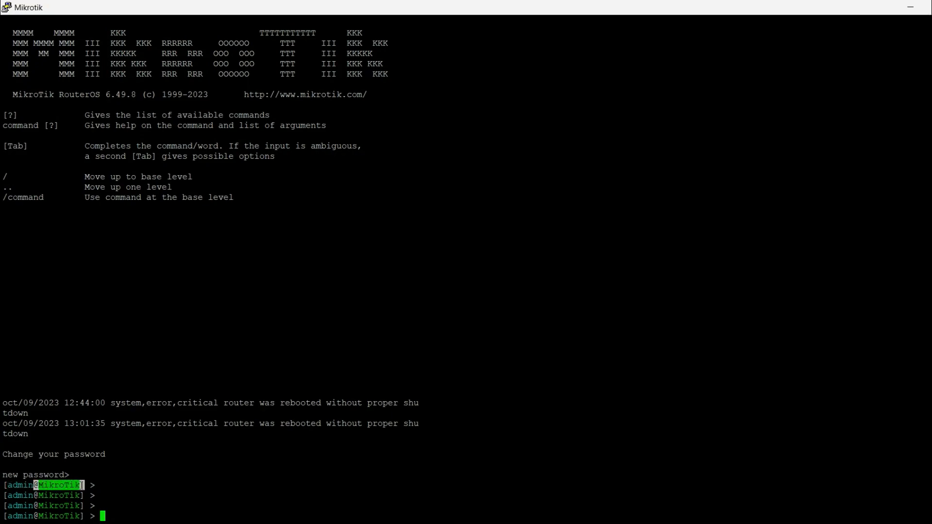
pyautogui.click(169, 500)
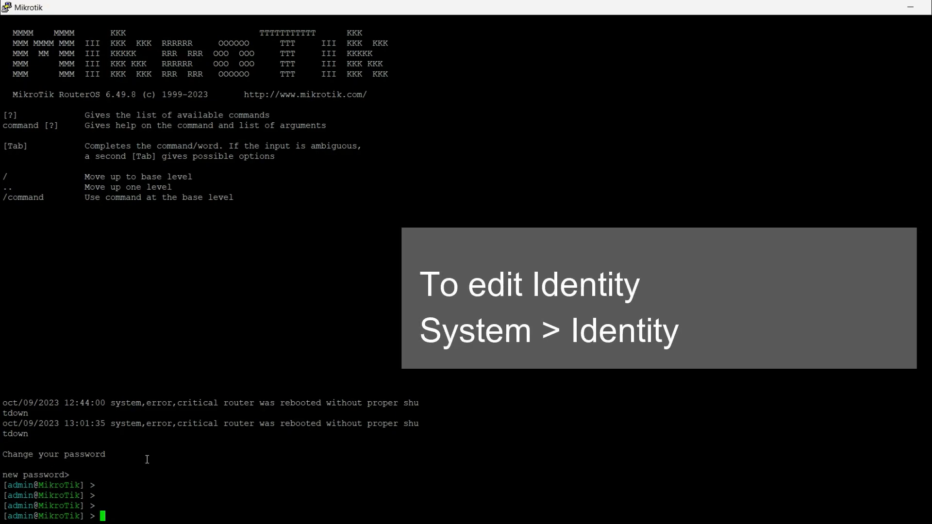
# Enter the router's system menu and list its available submenus and commands, looking for identity.
pyautogui.write('system')
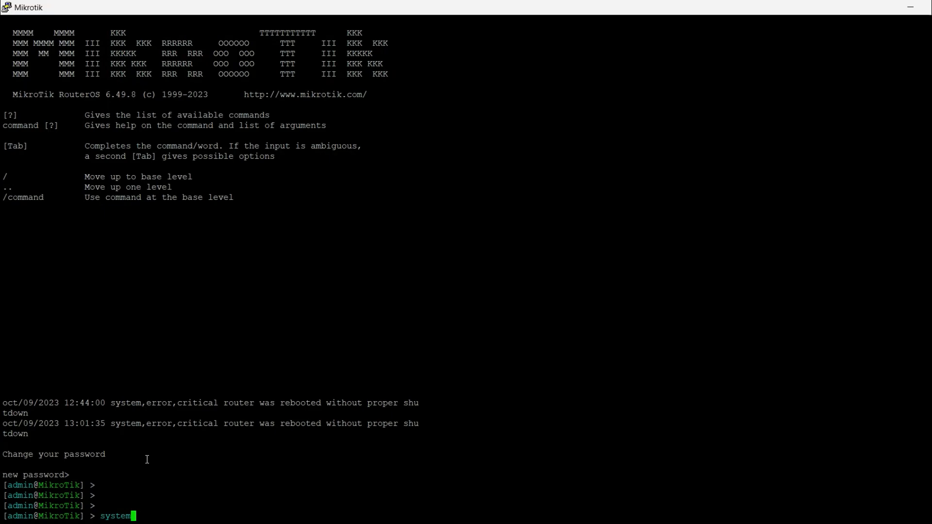
pyautogui.press('Return')
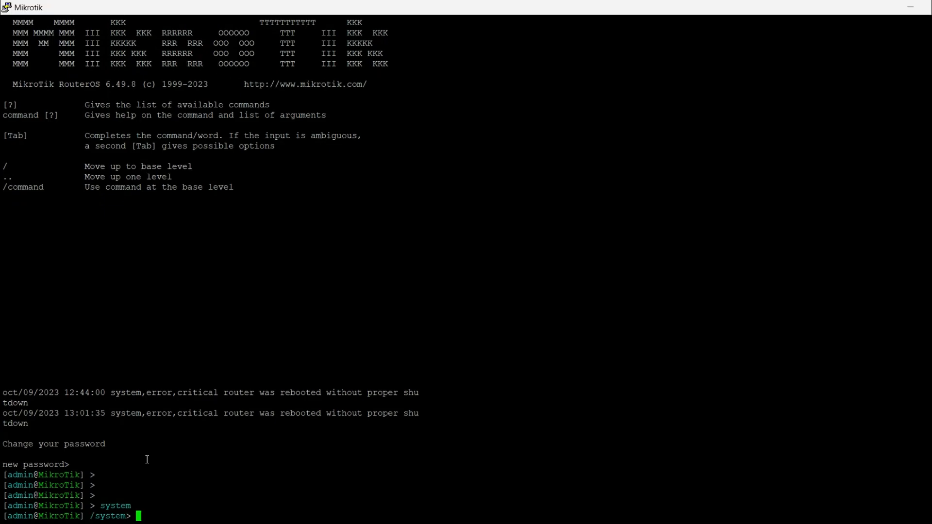
pyautogui.press('Tab')
pyautogui.press('Tab')
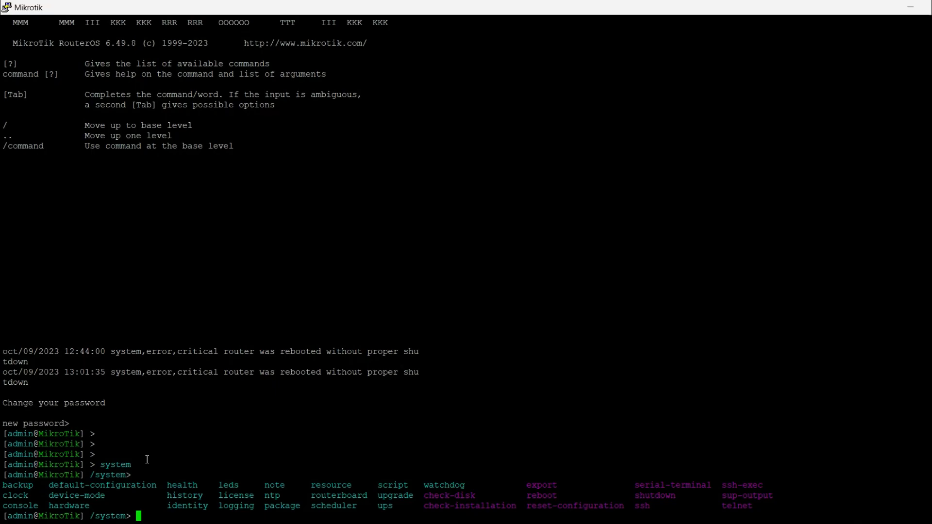
pyautogui.moveTo(212, 506); pyautogui.dragTo(174, 508)
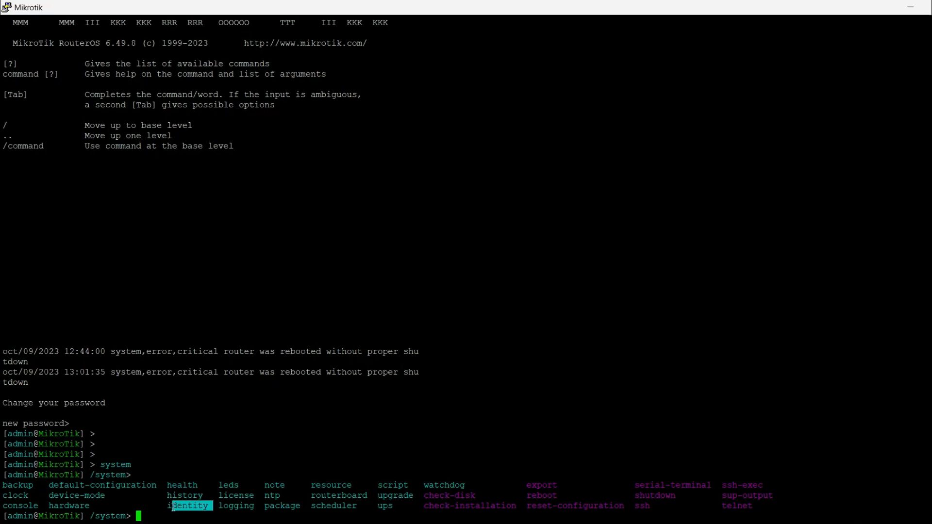
pyautogui.click(242, 444)
# Enter the identity submenu and print the router's current identity configuration.
pyautogui.write('id')
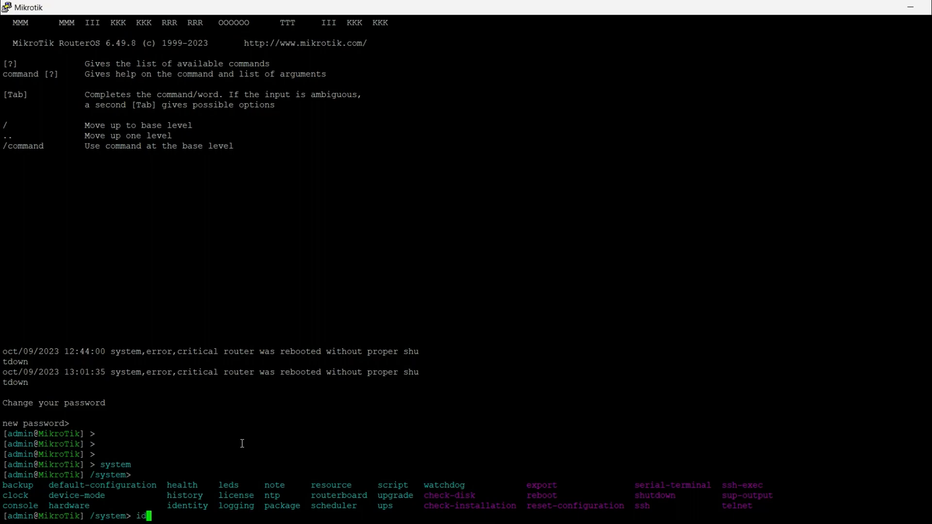
pyautogui.press('Tab')
pyautogui.press('Return')
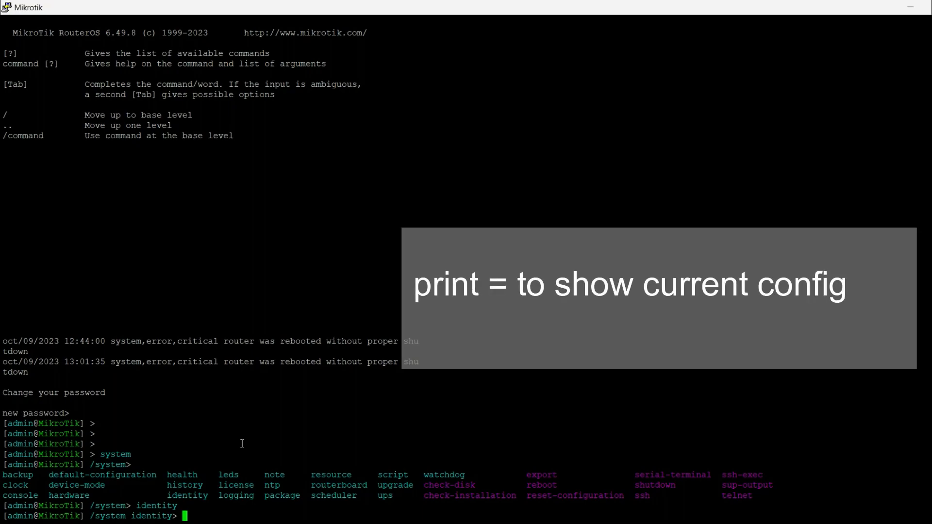
pyautogui.write('print')
pyautogui.press('Return')
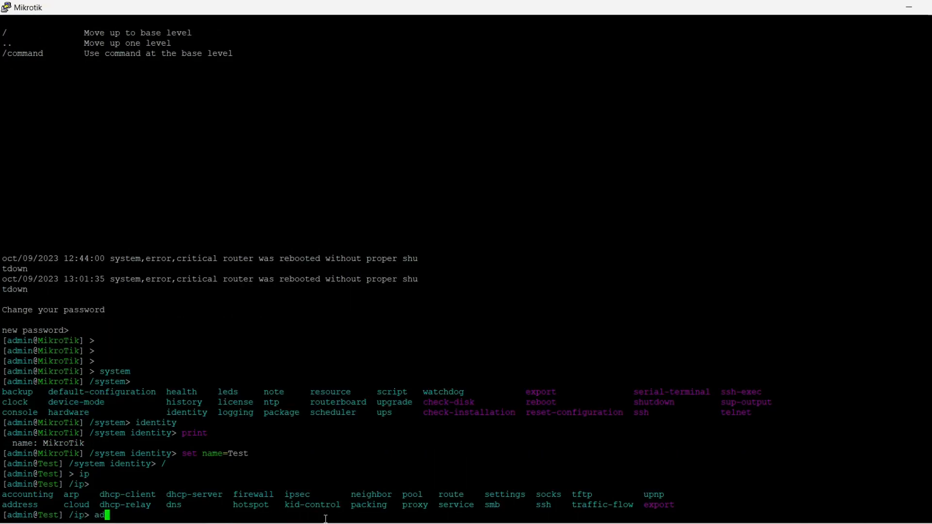
# Enter the address submenu under ip and print the configured IP addresses.
pyautogui.write('ddress')
pyautogui.press('Return')
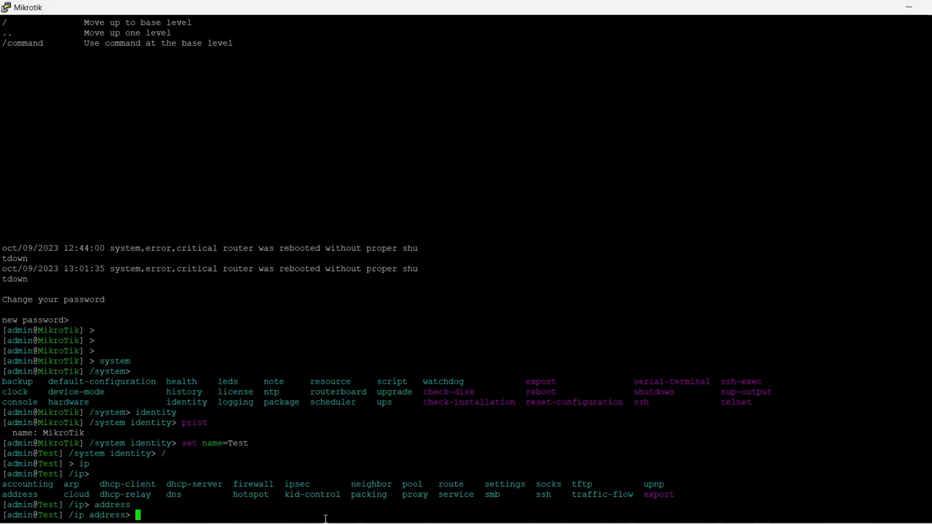
pyautogui.write('print')
pyautogui.press('Return')
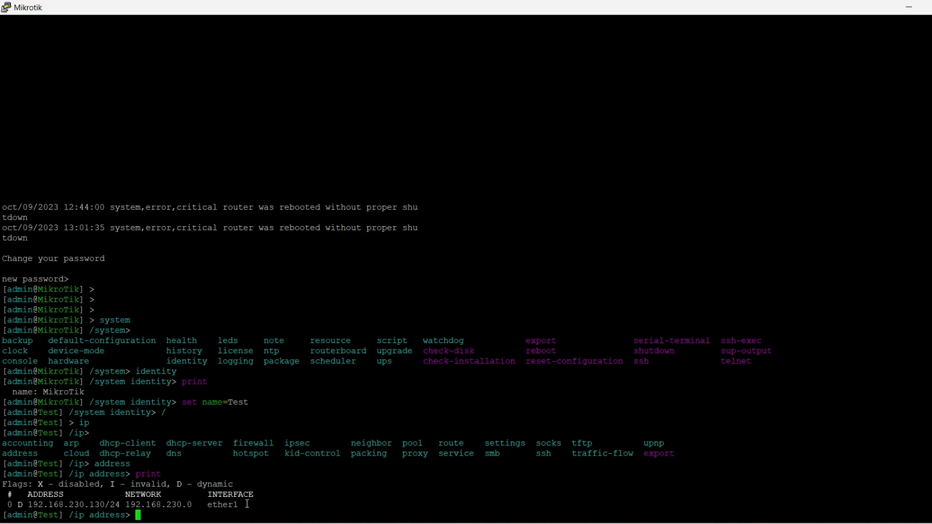
# Examine the ether1 entry in the address list, including its flag, address and network.
pyautogui.moveTo(247, 505); pyautogui.dragTo(27, 507)
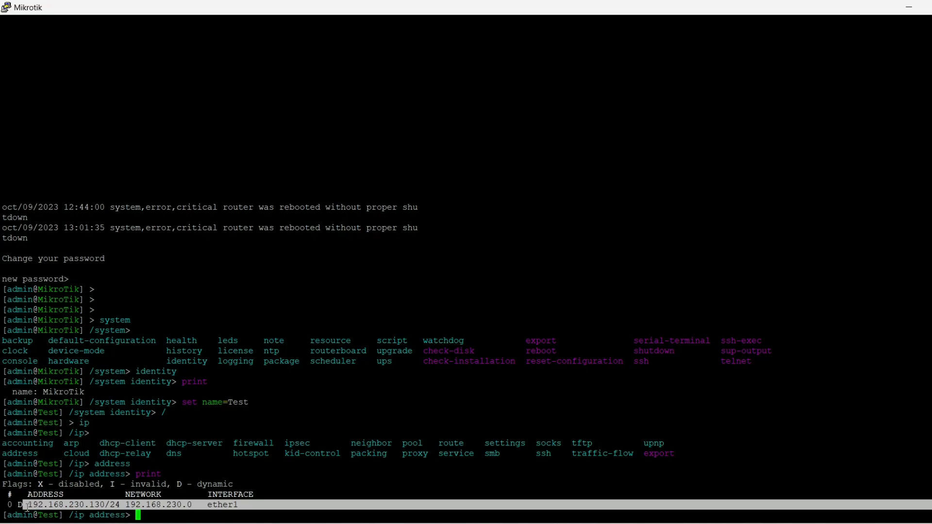
pyautogui.click(73, 508)
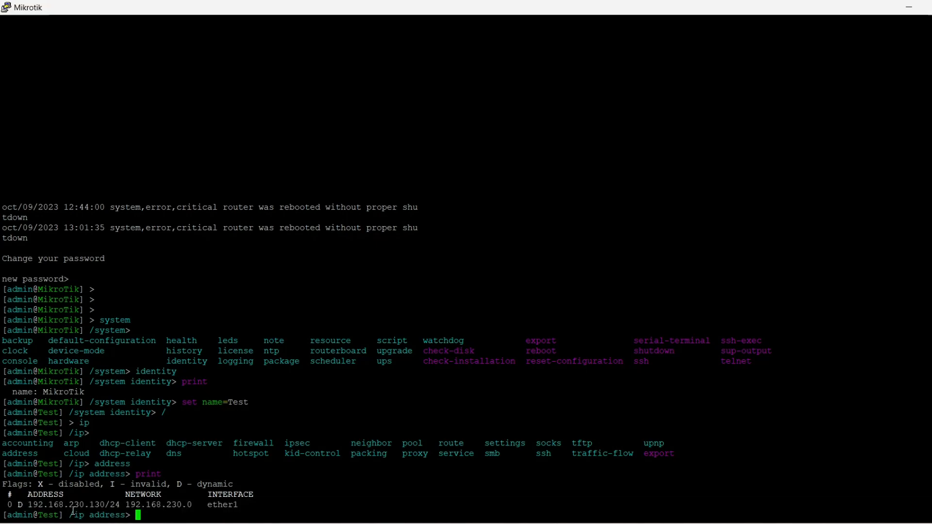
pyautogui.doubleClick(22, 506)
pyautogui.click(203, 514)
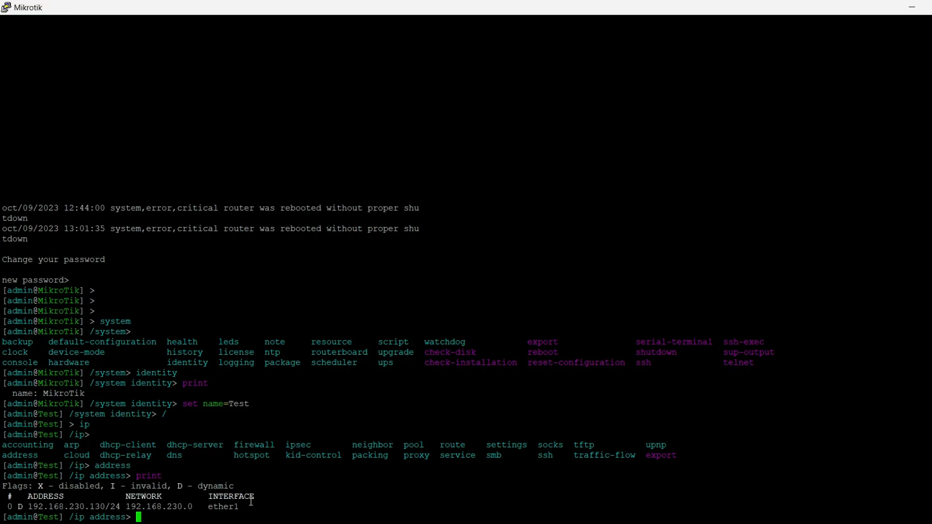
pyautogui.moveTo(251, 507); pyautogui.dragTo(21, 506)
pyautogui.click(163, 487)
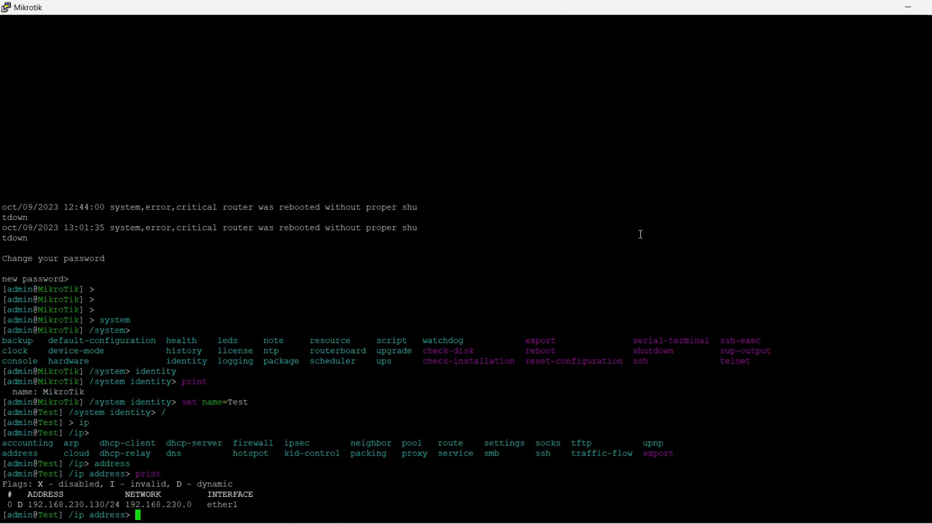
# Close the Mikrotik console session and confirm the exit.
pyautogui.hotkey('alt', 'F4')
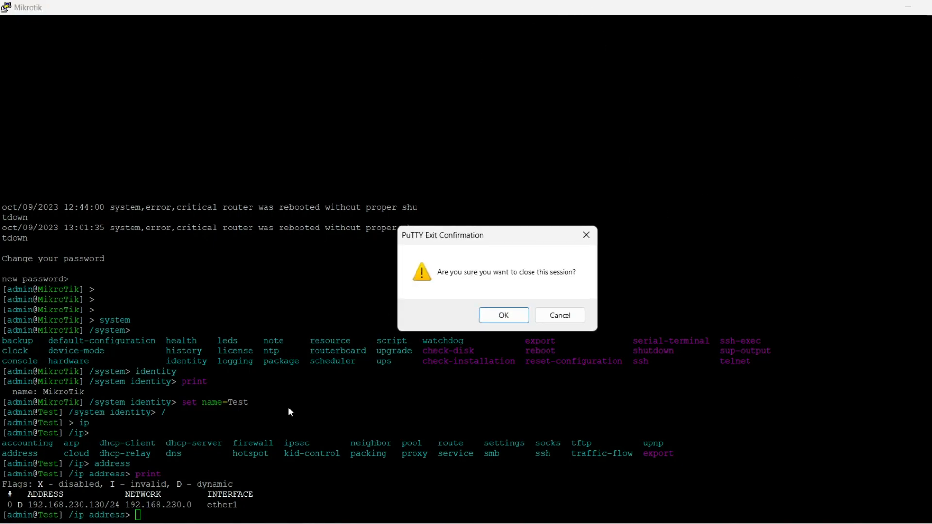
pyautogui.click(503, 316)
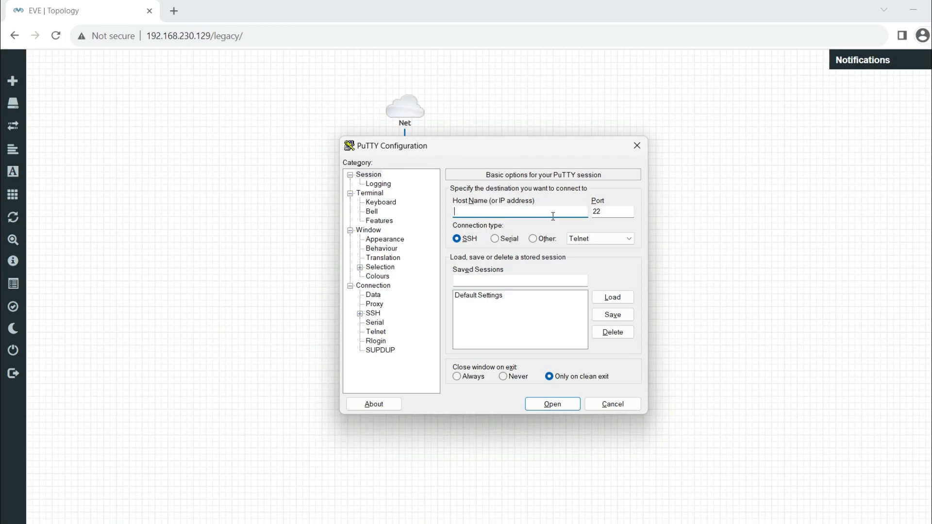
# Connect to 192.168.230.130 over SSH on port 22, accepting the host key, and log in as admin.
pyautogui.write('192.168.230.130')
pyautogui.press('Return')
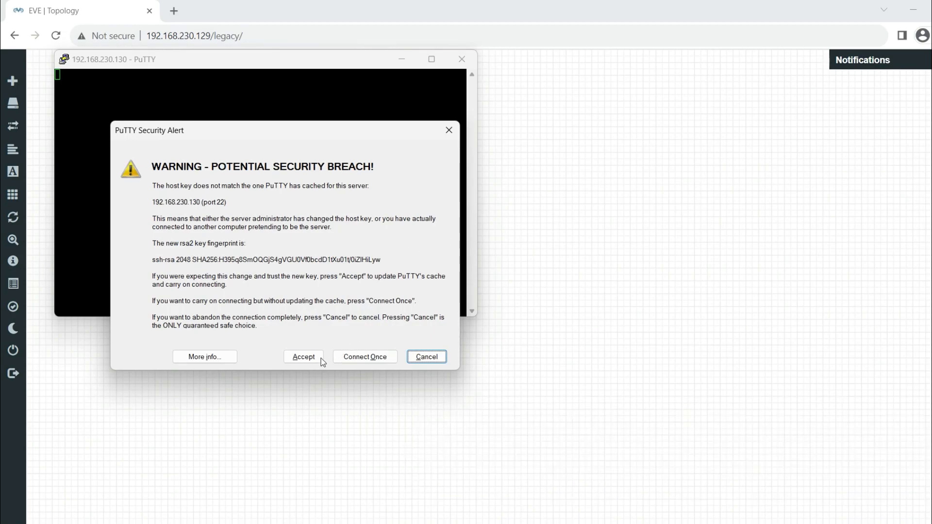
pyautogui.click(304, 359)
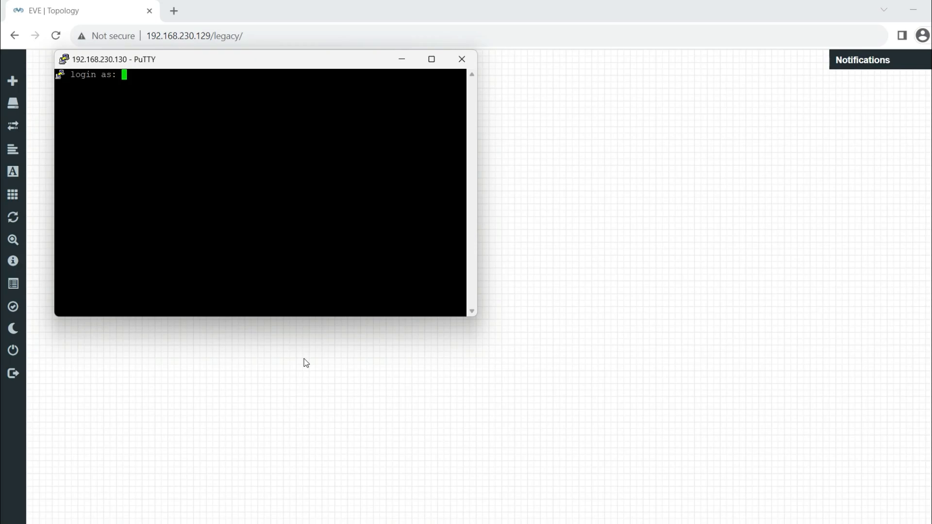
pyautogui.write('admin')
pyautogui.press('Return')
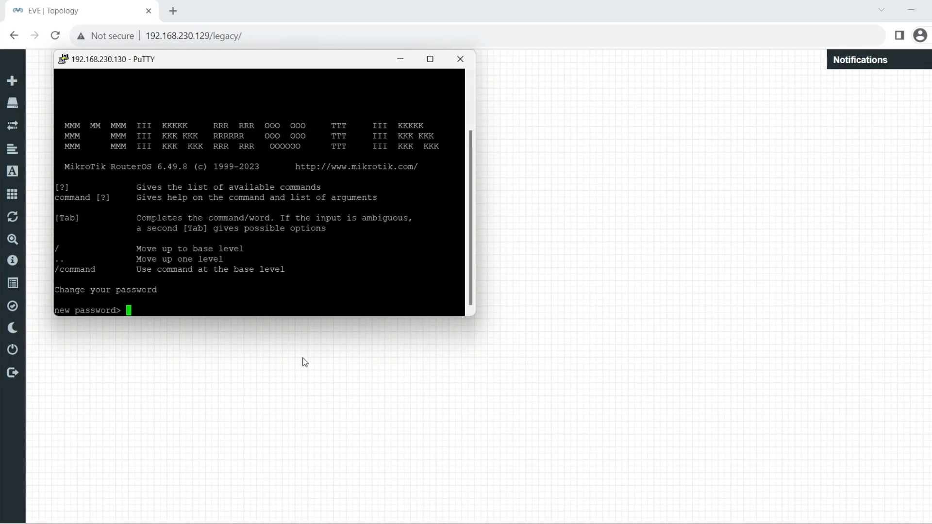
# Open a new PuTTY session from the SSH window and connect to 192.168.230.130 over Telnet.
pyautogui.rightClick(163, 63)
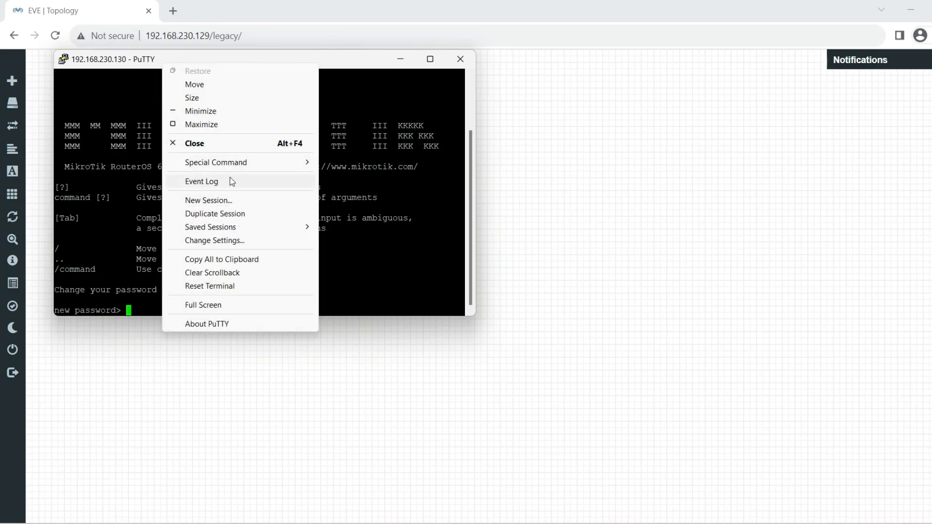
pyautogui.click(114, 204)
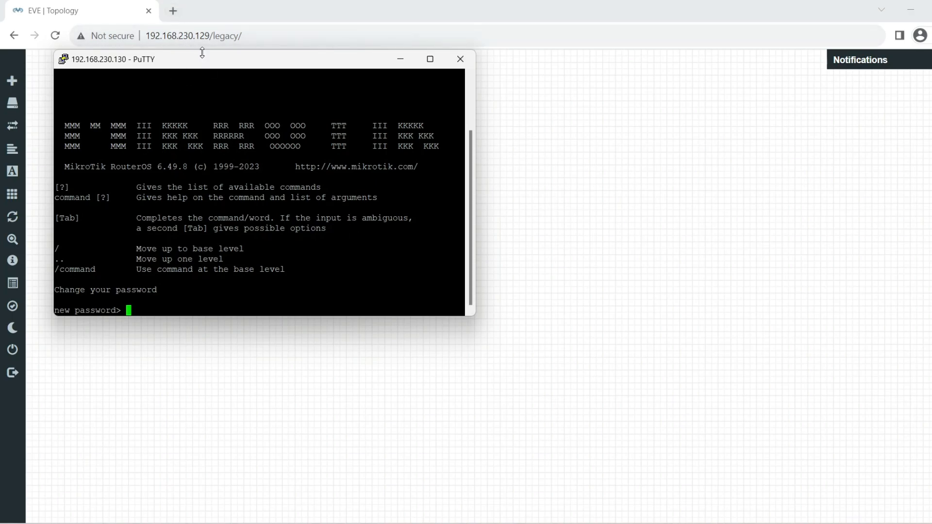
pyautogui.rightClick(194, 66)
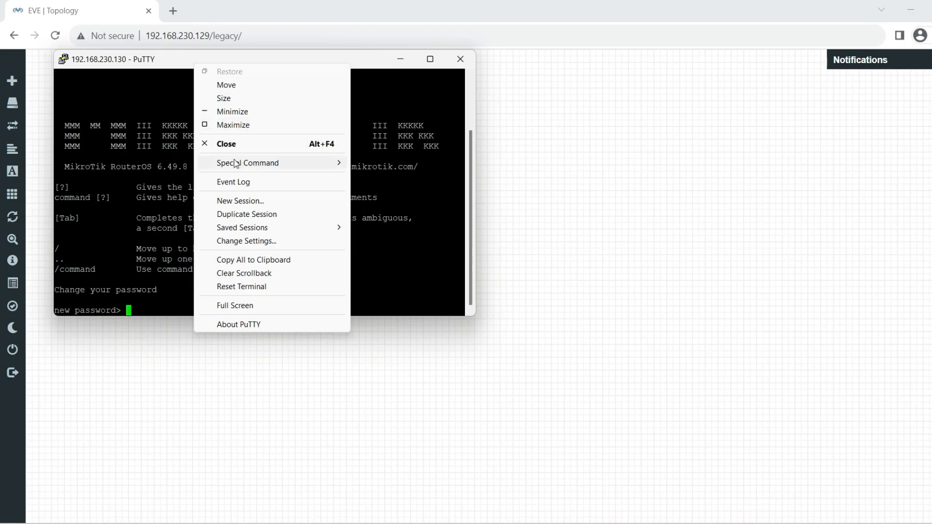
pyautogui.click(245, 201)
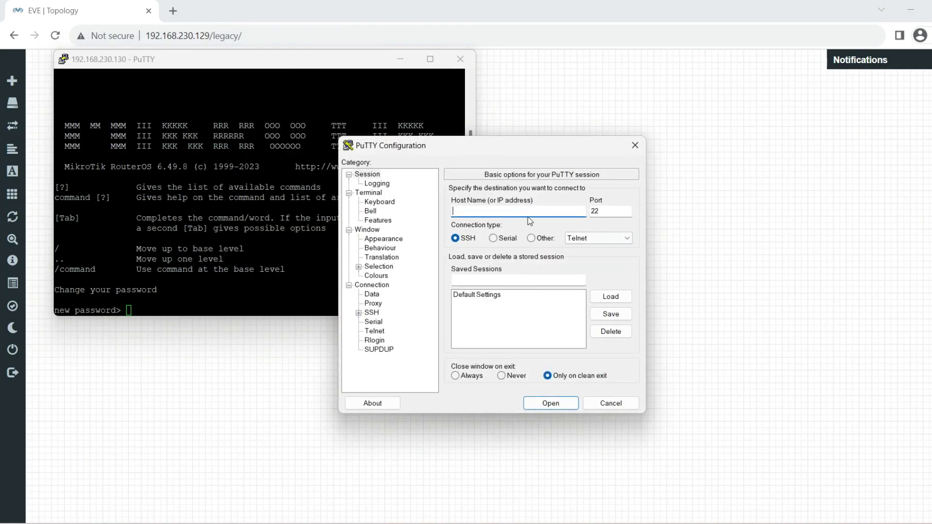
pyautogui.click(546, 237)
pyautogui.click(570, 215)
pyautogui.write('192.168.230.130')
pyautogui.press('Return')
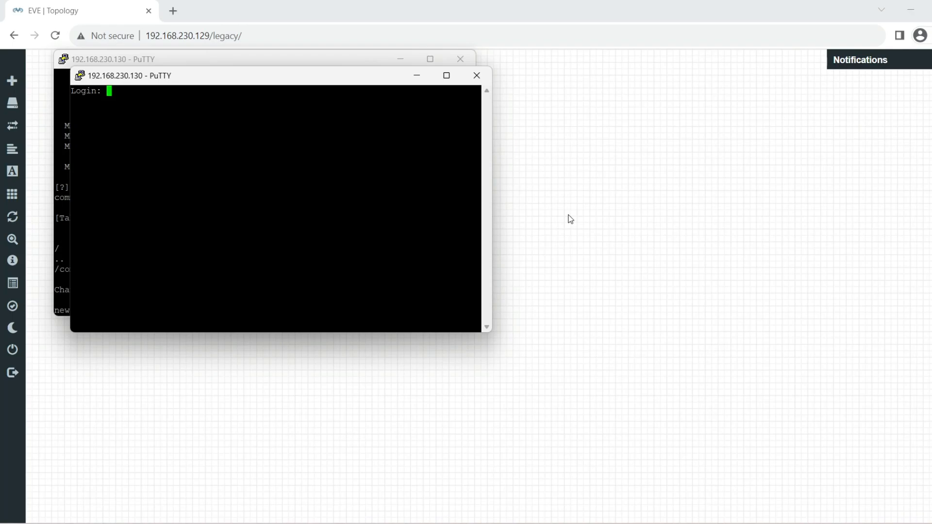
# Log in to the Telnet session as admin with a blank password and move its window clear of the SSH window.
pyautogui.write('admin')
pyautogui.press('Return')
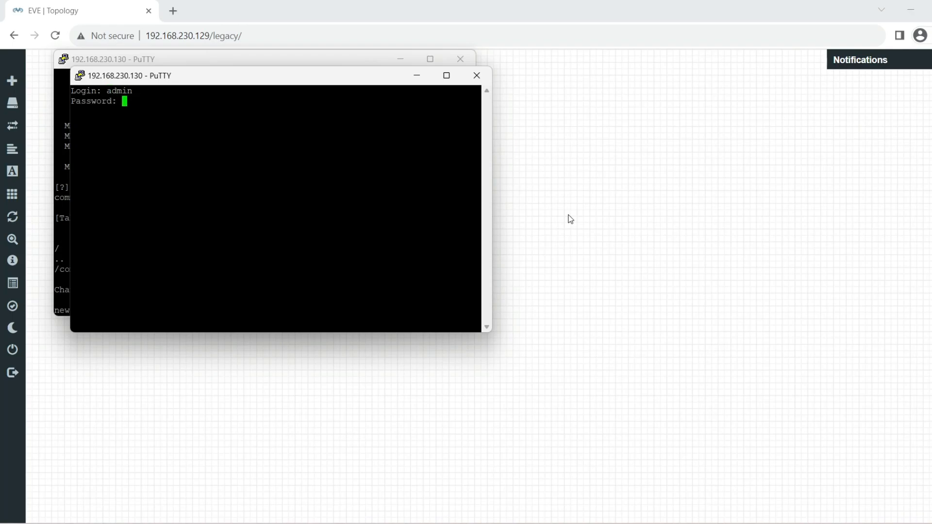
pyautogui.press('Return')
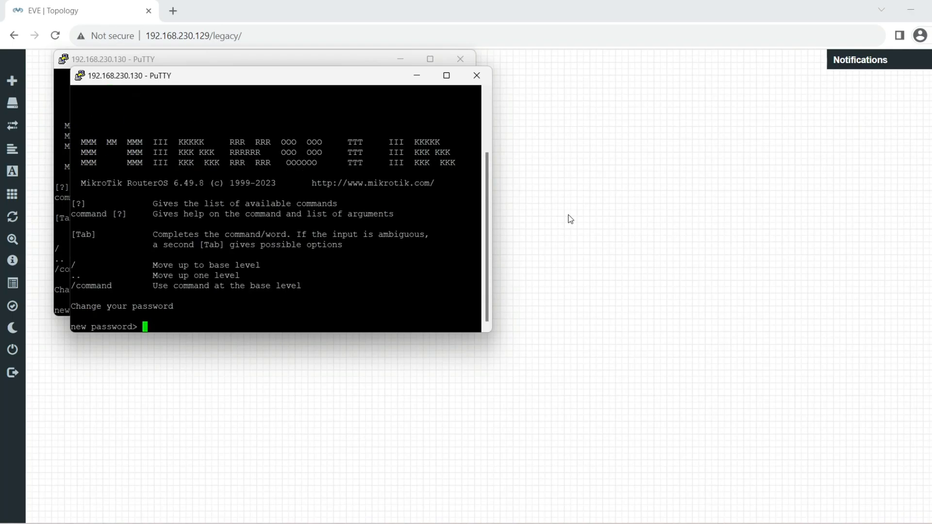
pyautogui.moveTo(337, 81); pyautogui.dragTo(755, 77)
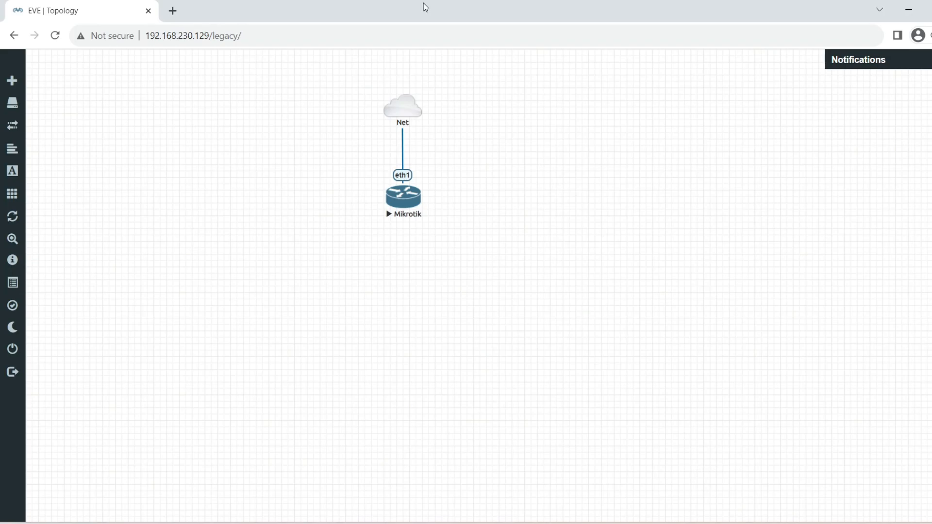
# Open the router's web interface at 192.168.230.130 in a new browser tab and skip the expired-password change.
pyautogui.click(177, 15)
pyautogui.write('192.168.')
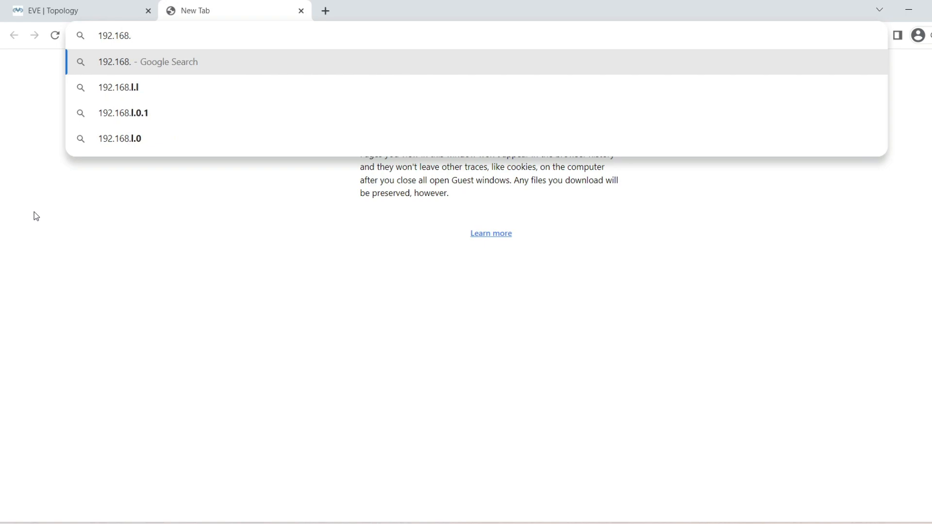
pyautogui.write('230.130')
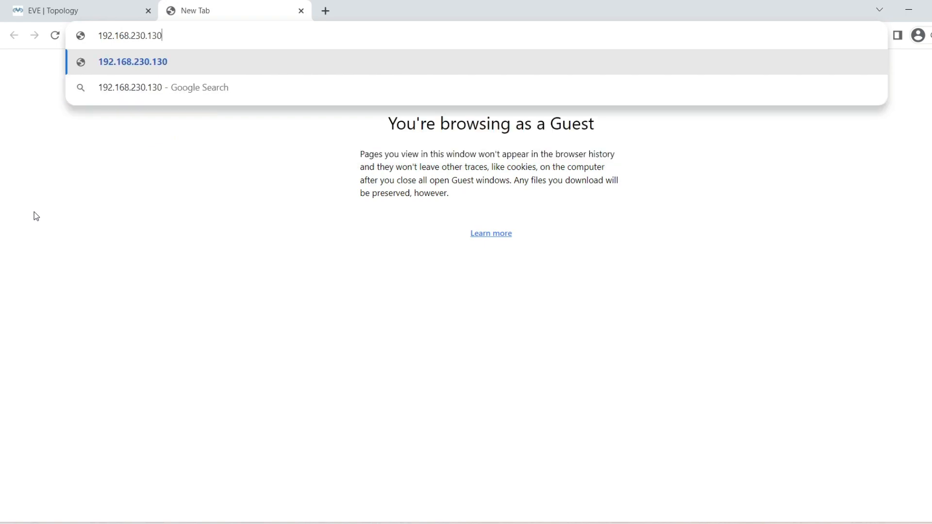
pyautogui.press('Return')
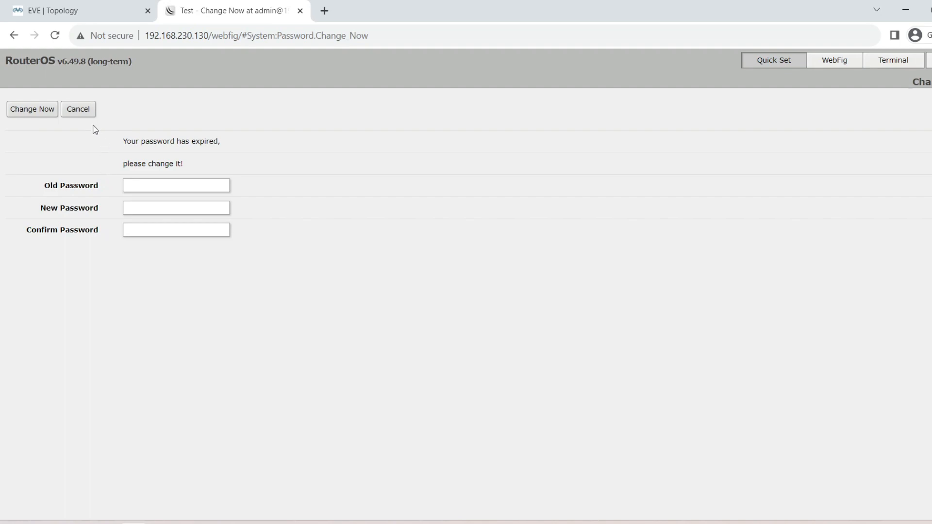
pyautogui.click(86, 115)
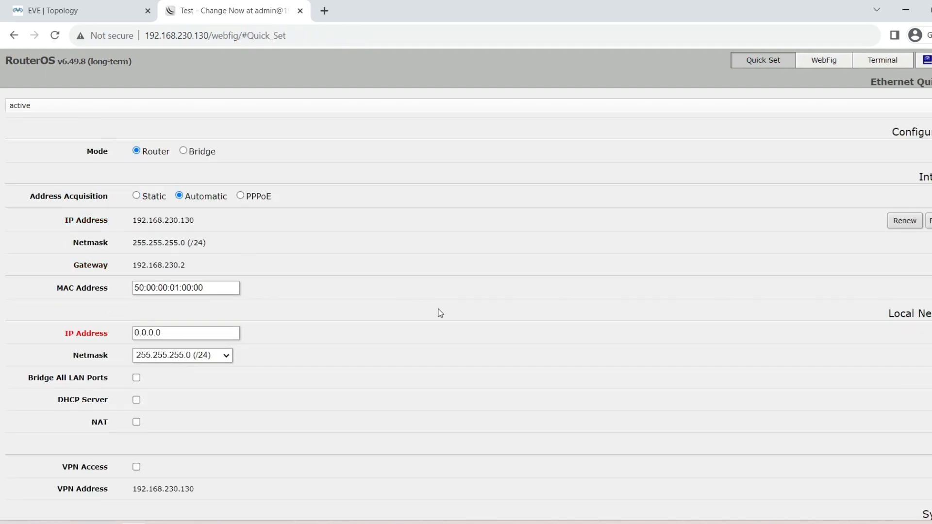
# Look through the Quick Set page's mode, internet, local network, VPN and router identity settings.
pyautogui.scroll(-1, 441, 313)
pyautogui.scroll(-1, 440, 313)
pyautogui.scroll(2, 440, 313)
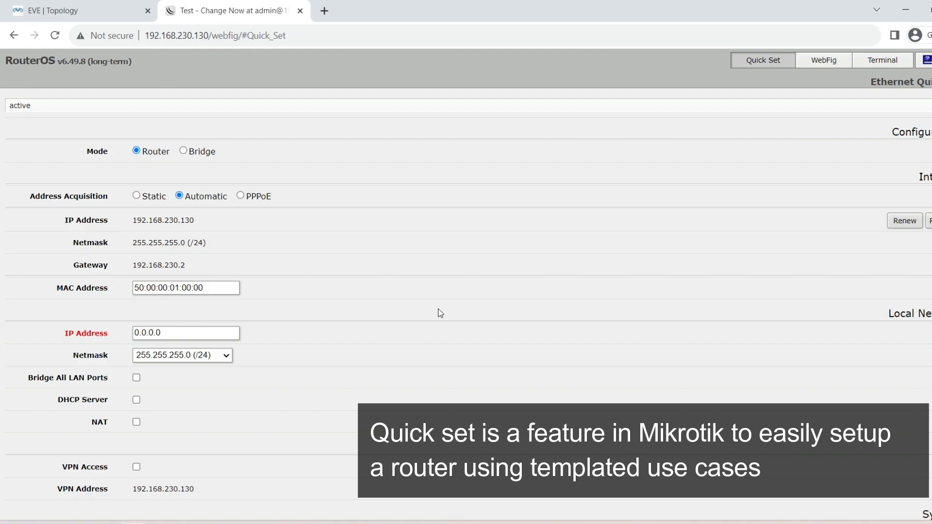
pyautogui.scroll(-2, 440, 313)
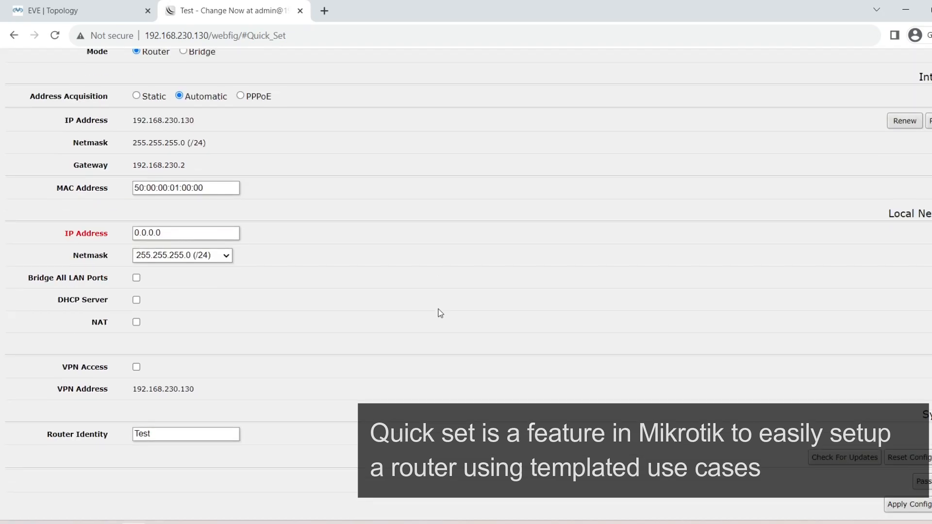
pyautogui.scroll(2, 438, 312)
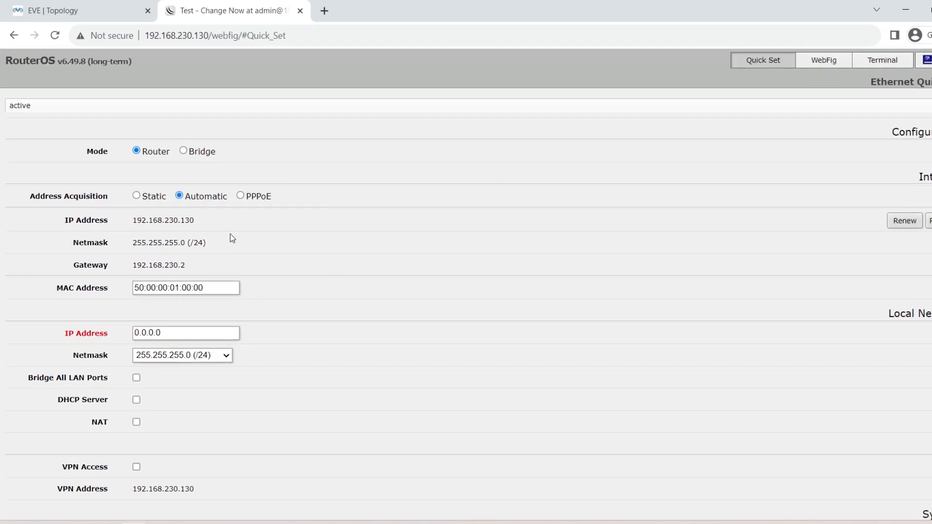
pyautogui.scroll(-2, 294, 329)
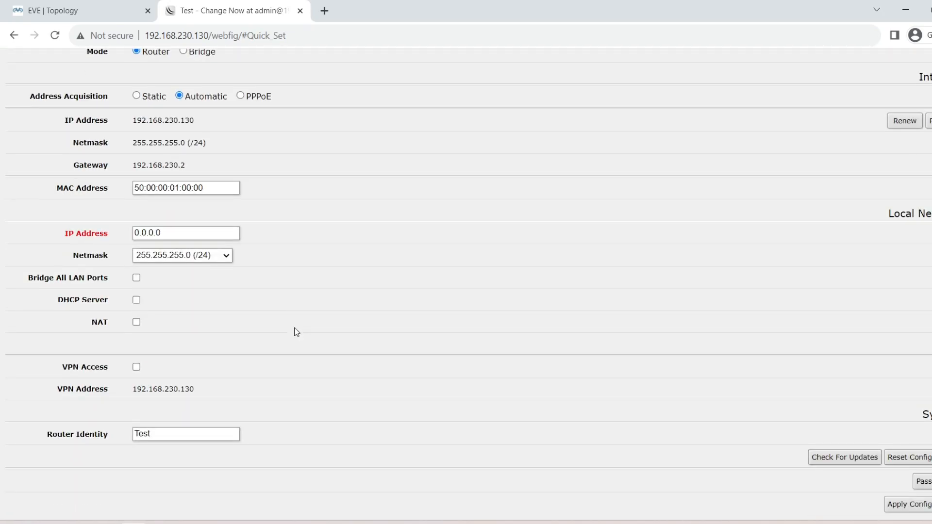
pyautogui.scroll(2, 296, 332)
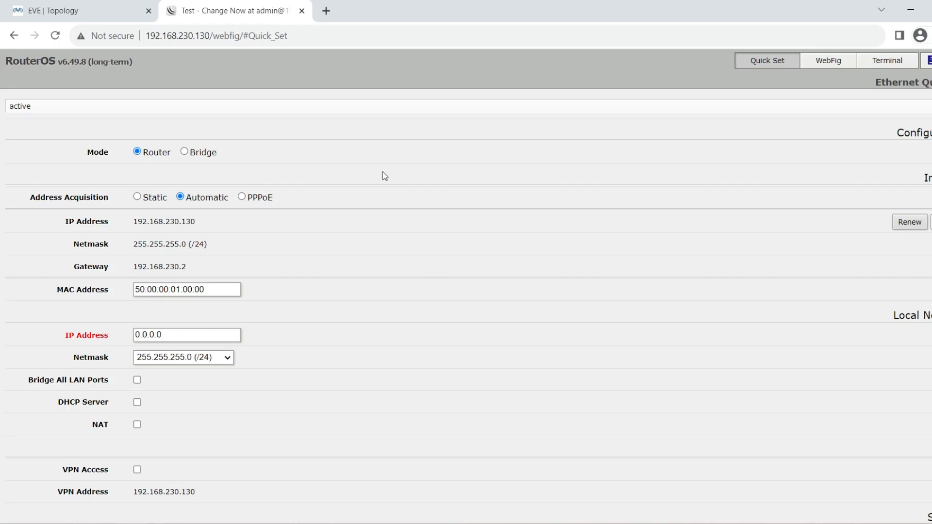
# Change the router's system identity to Test-2 in WebFig, apply it, and open the web terminal.
pyautogui.click(830, 60)
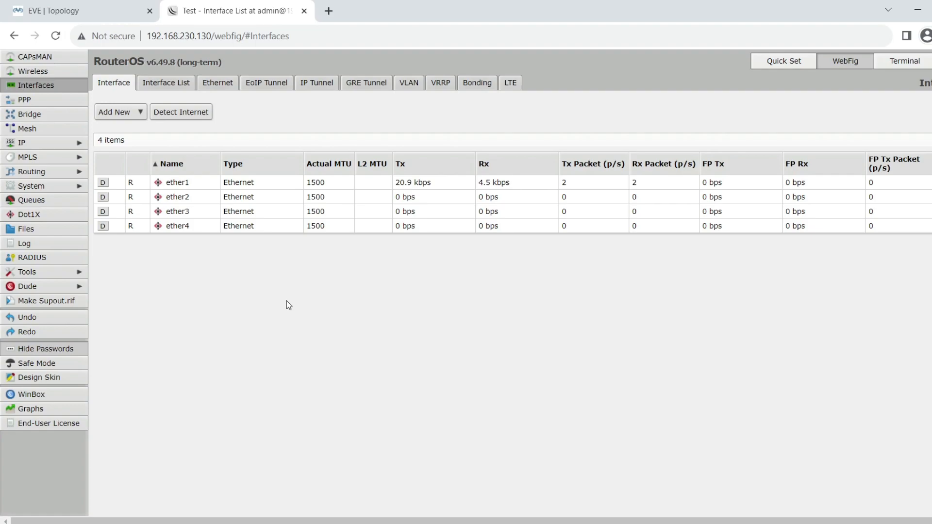
pyautogui.click(59, 186)
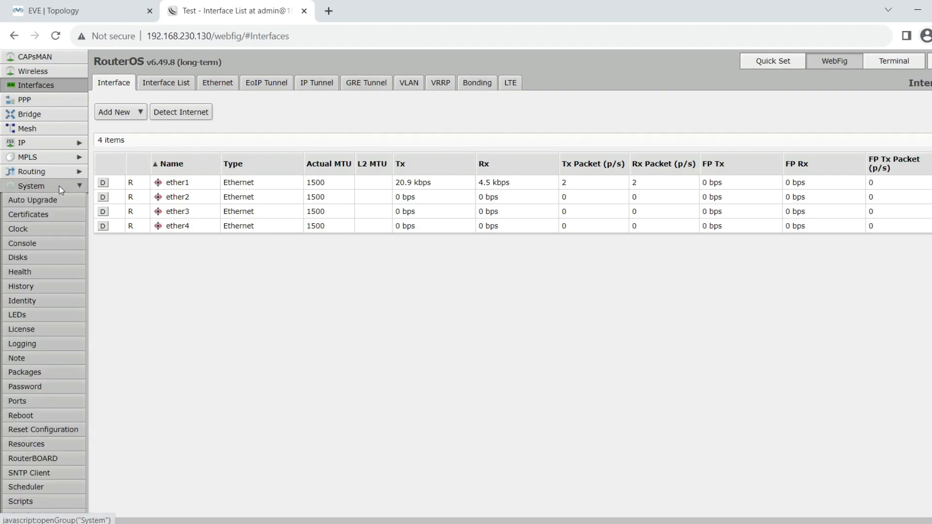
pyautogui.click(60, 300)
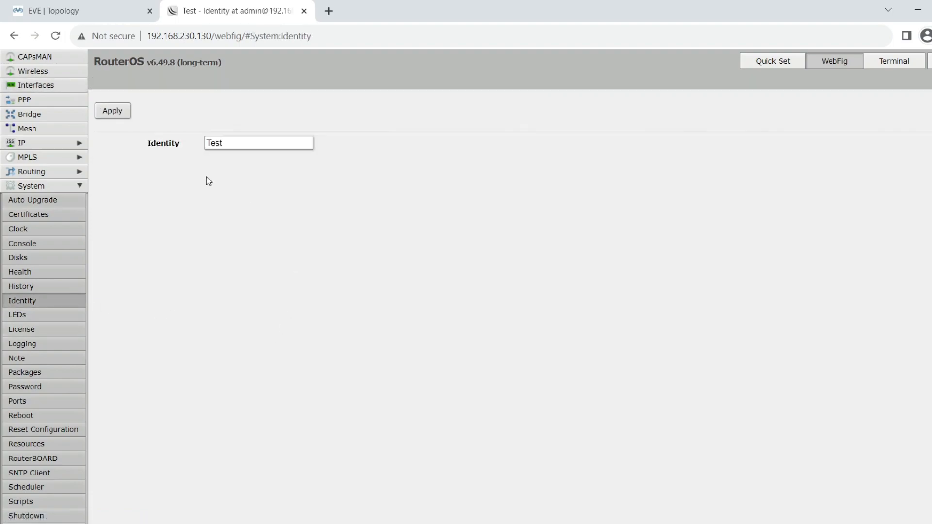
pyautogui.doubleClick(271, 142)
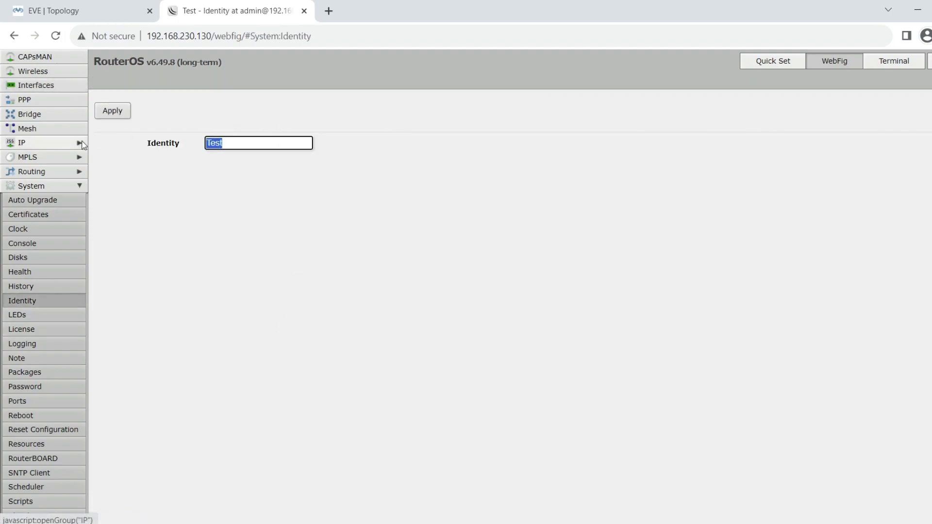
pyautogui.click(233, 148)
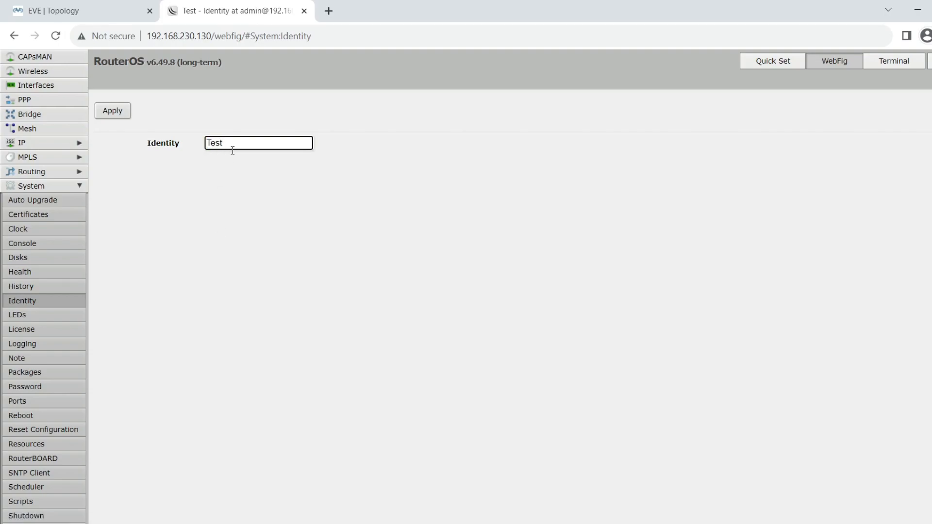
pyautogui.write('-2')
pyautogui.click(113, 112)
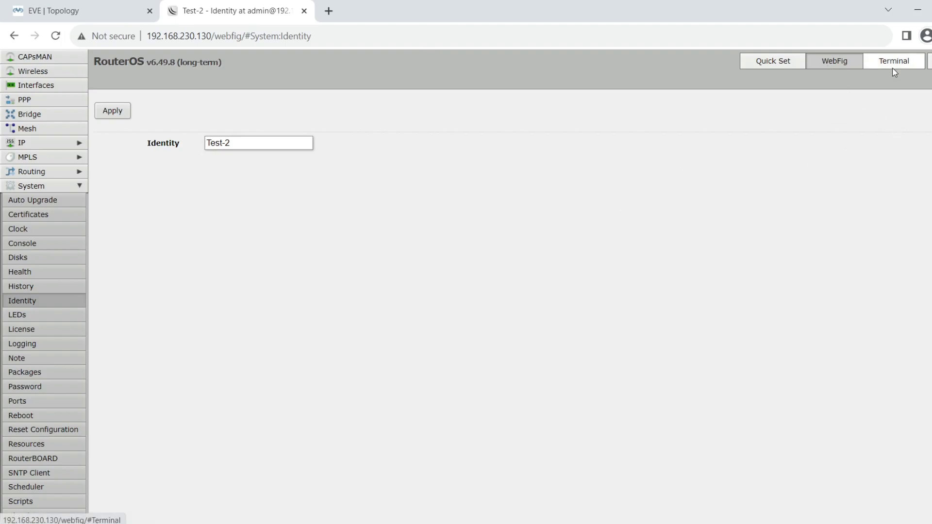
pyautogui.click(892, 68)
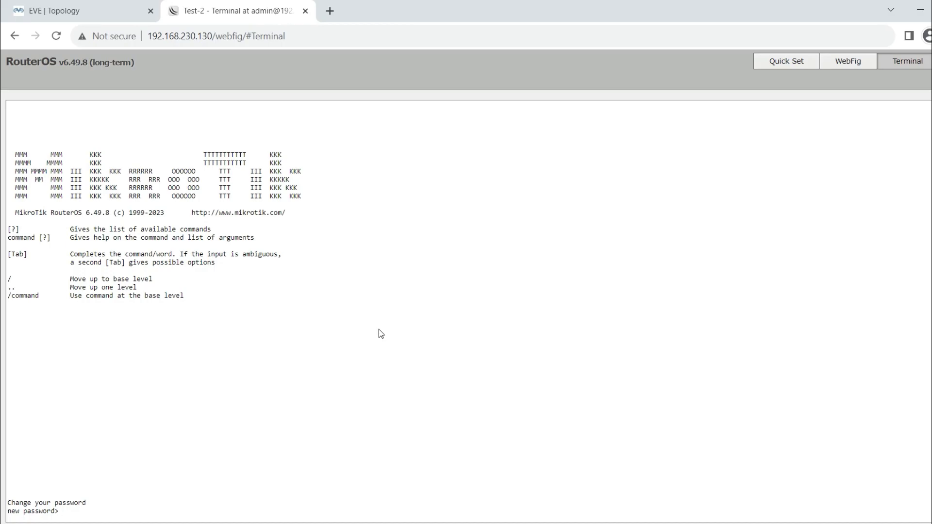
# Open mikrotik.com/download in a new tab and view the available WinBox download versions without downloading one.
pyautogui.hotkey('ctrl', 't')
pyautogui.write('mi')
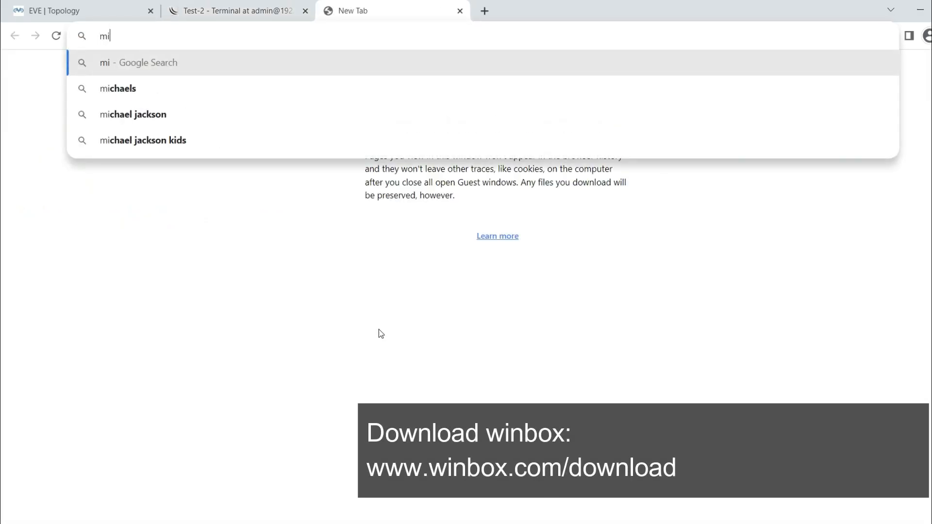
pyautogui.write('krotik.com/')
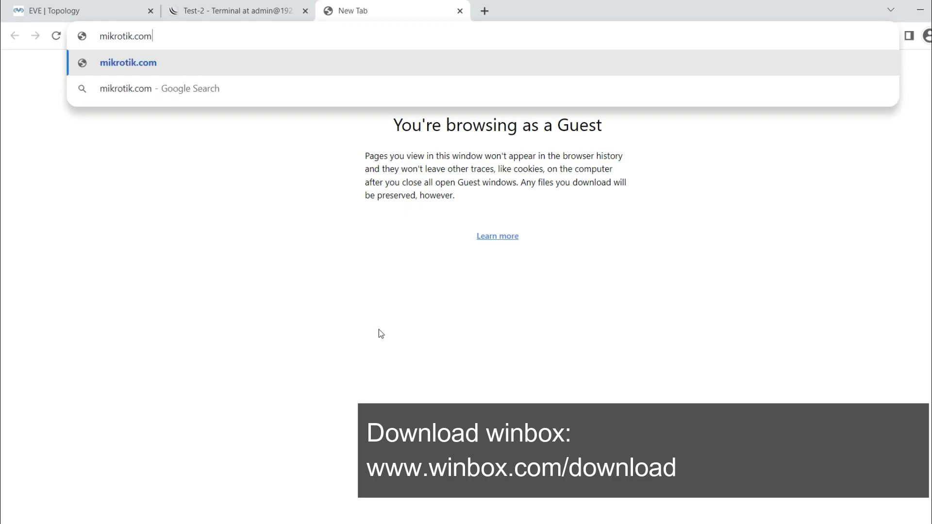
pyautogui.press('BackSpace')
pyautogui.write('/download')
pyautogui.press('Return')
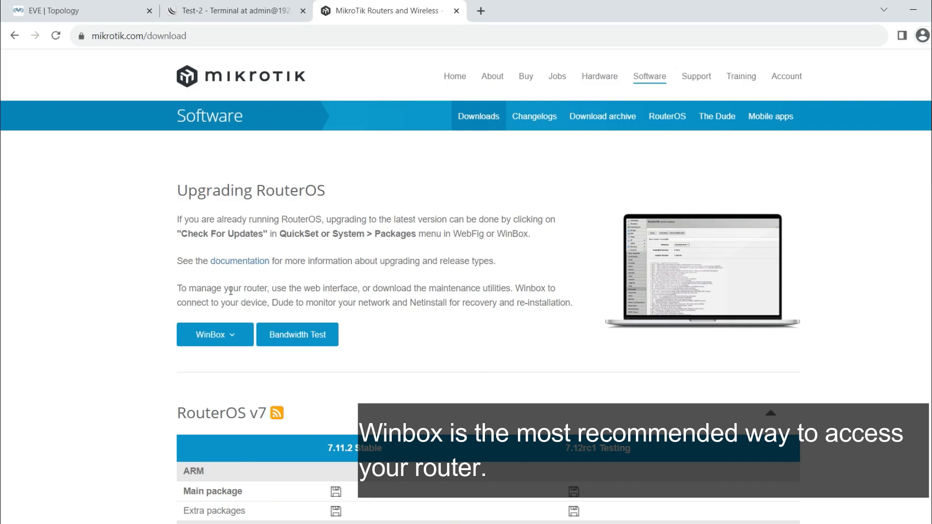
pyautogui.click(209, 339)
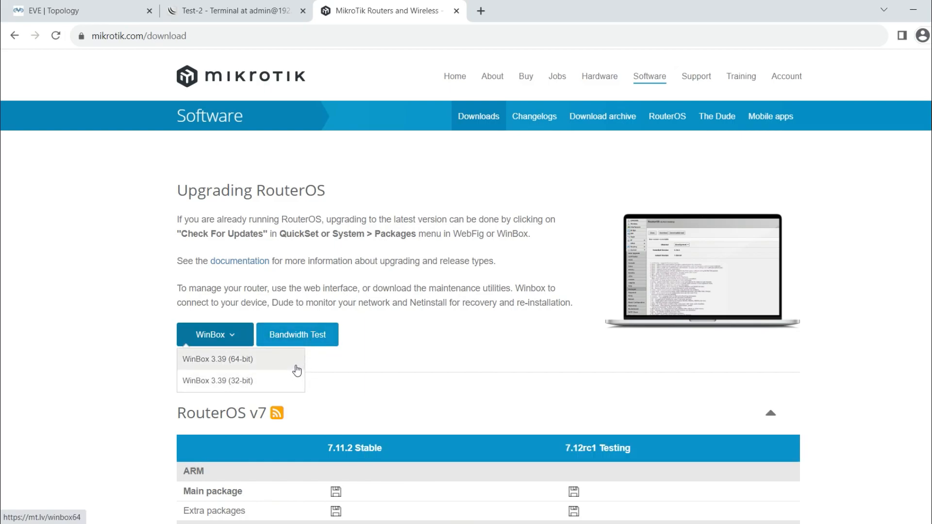
pyautogui.click(384, 362)
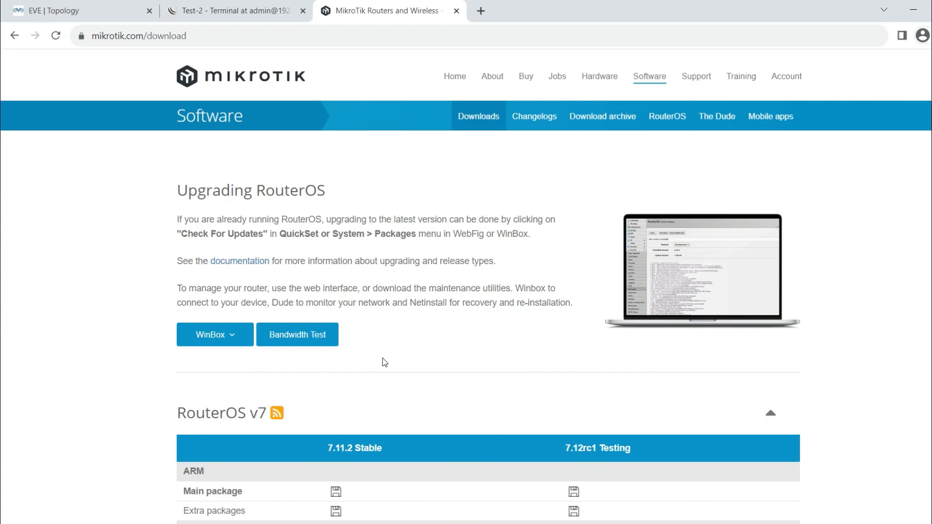
# Switch to WinBox and choose the Test-2 neighbor's MAC address 50:00:00:01:00:00 as the connection target.
pyautogui.click(119, 523)
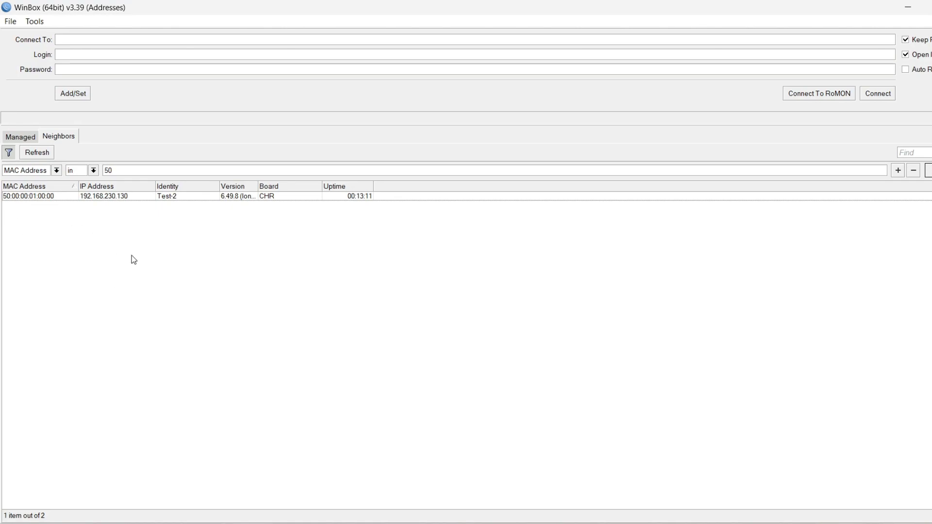
pyautogui.click(55, 198)
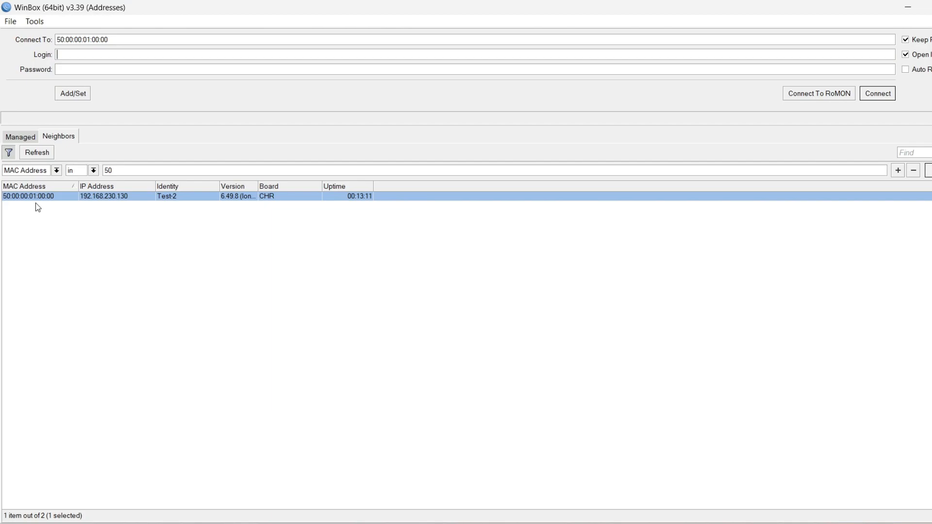
pyautogui.click(80, 271)
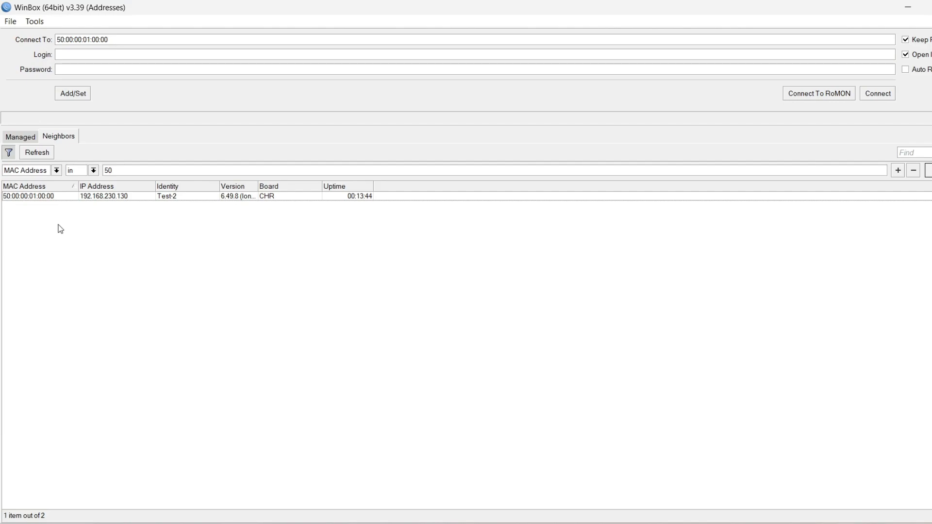
pyautogui.click(25, 200)
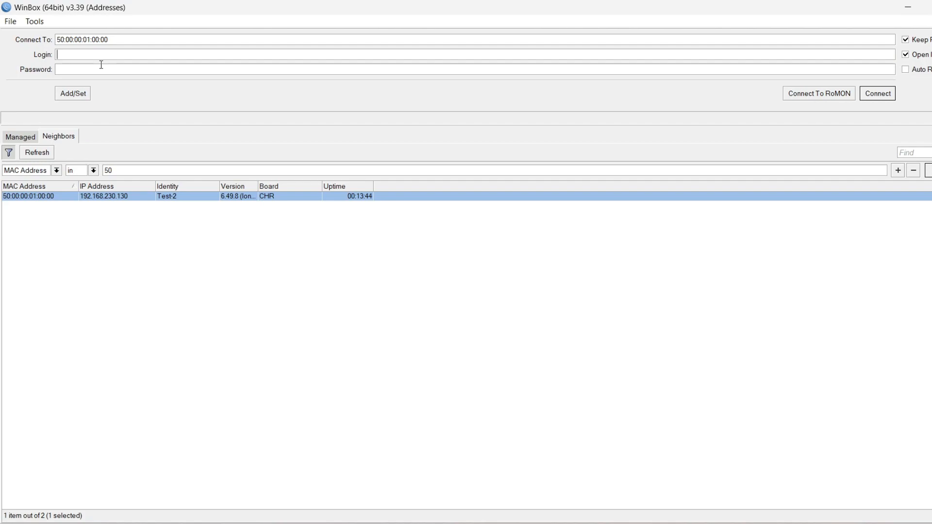
# Choose the neighbor's IP address 192.168.230.130 as the connection target and widen the neighbor list's Version column.
pyautogui.click(119, 196)
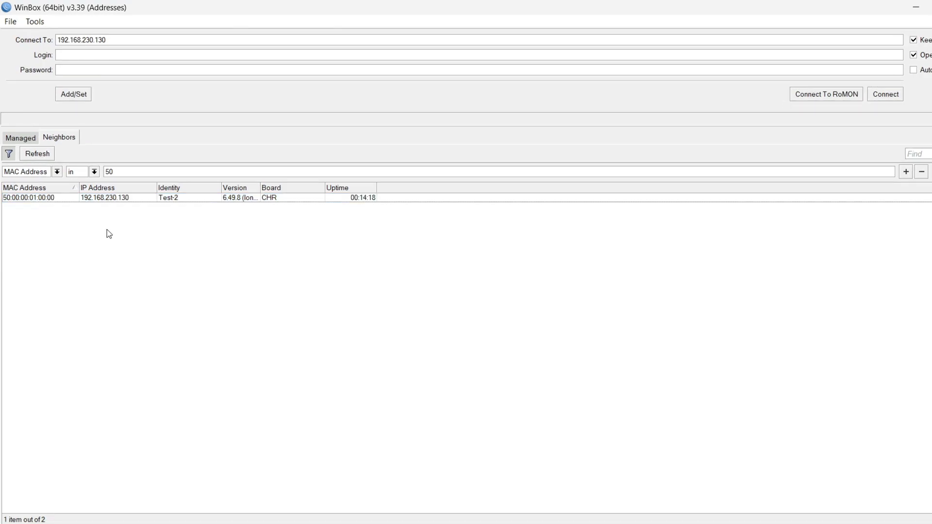
pyautogui.click(132, 199)
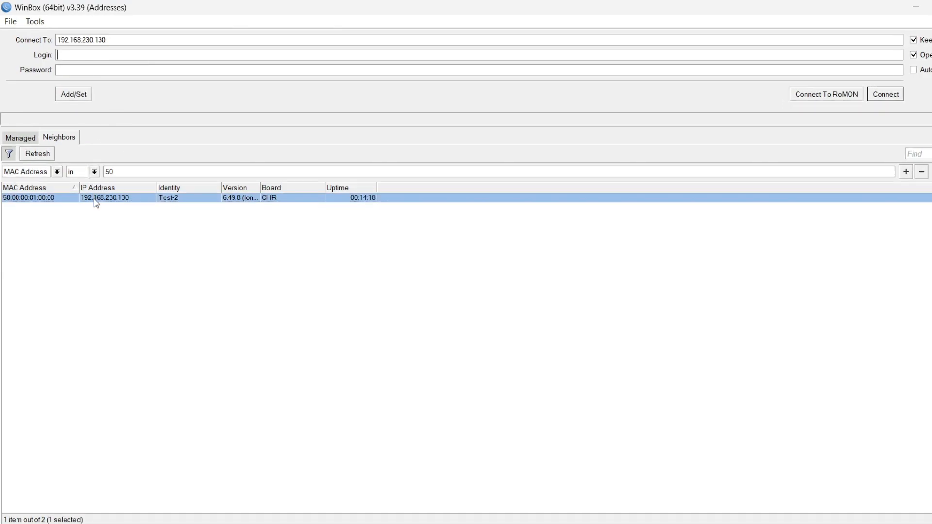
pyautogui.doubleClick(120, 39)
pyautogui.click(72, 51)
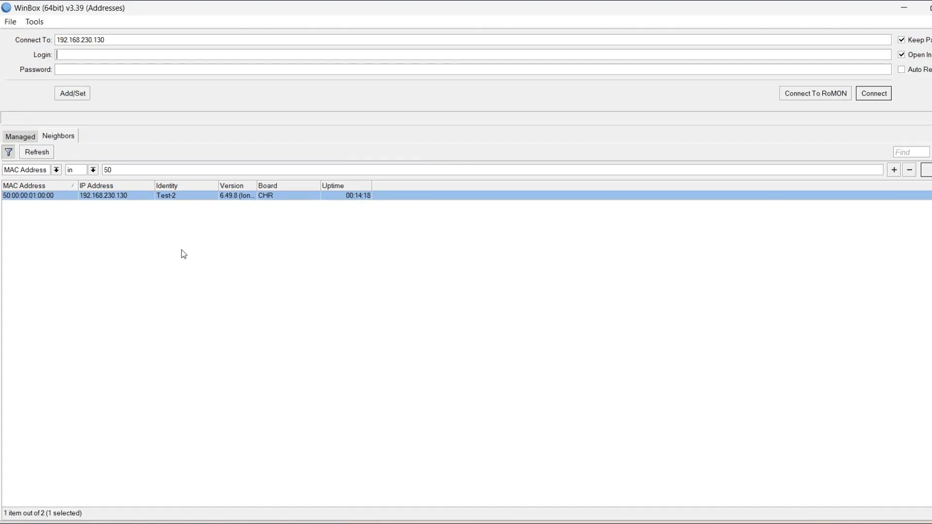
pyautogui.moveTo(256, 188); pyautogui.dragTo(282, 194)
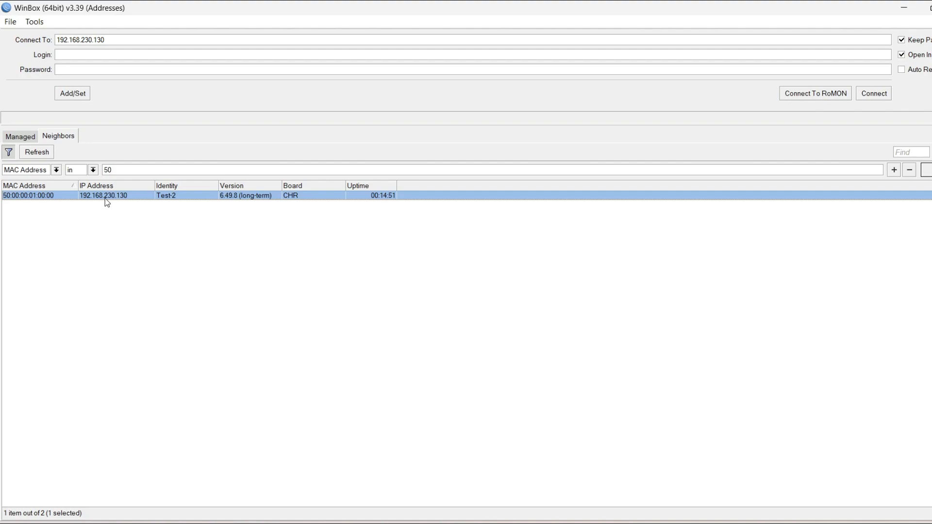
# Connect to the router by its MAC address 50:00:00:01:00:00, logging in as admin with a blank password.
pyautogui.click(62, 198)
pyautogui.write('admin')
pyautogui.press('Tab')
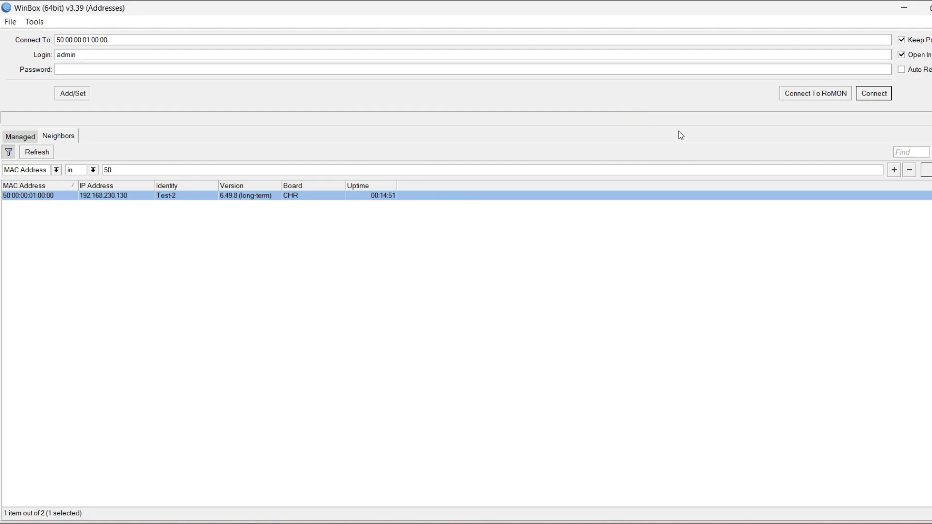
pyautogui.click(873, 93)
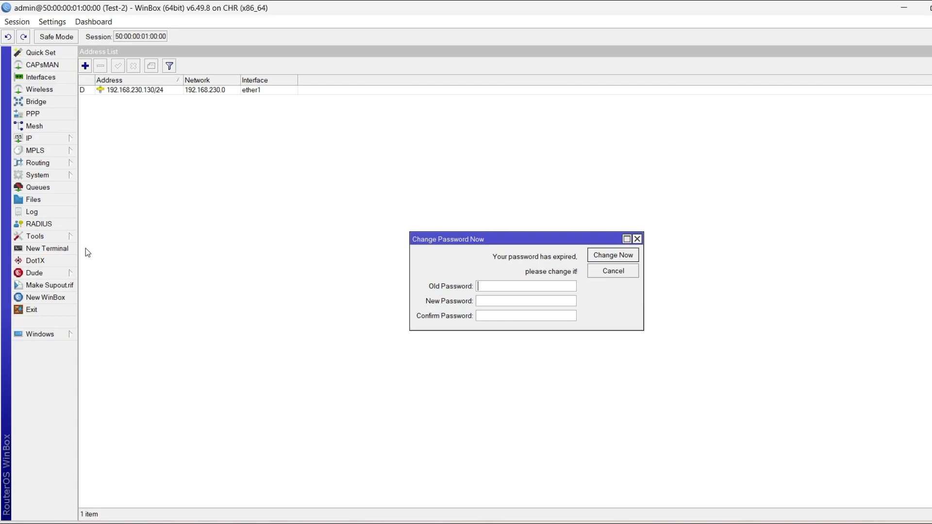
# Switch back to the browser, return to WebFig in the router's tab, and collapse the System group to view the main menu.
pyautogui.click(128, 523)
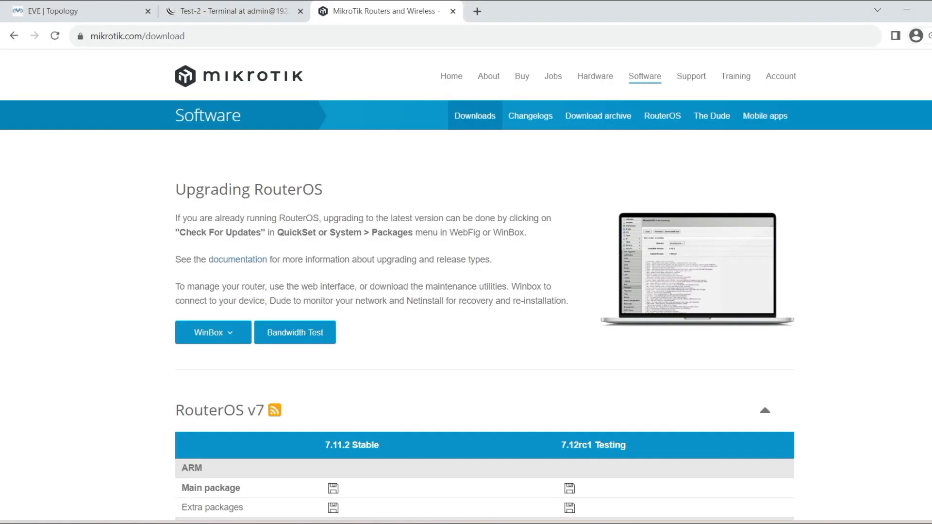
pyautogui.click(233, 11)
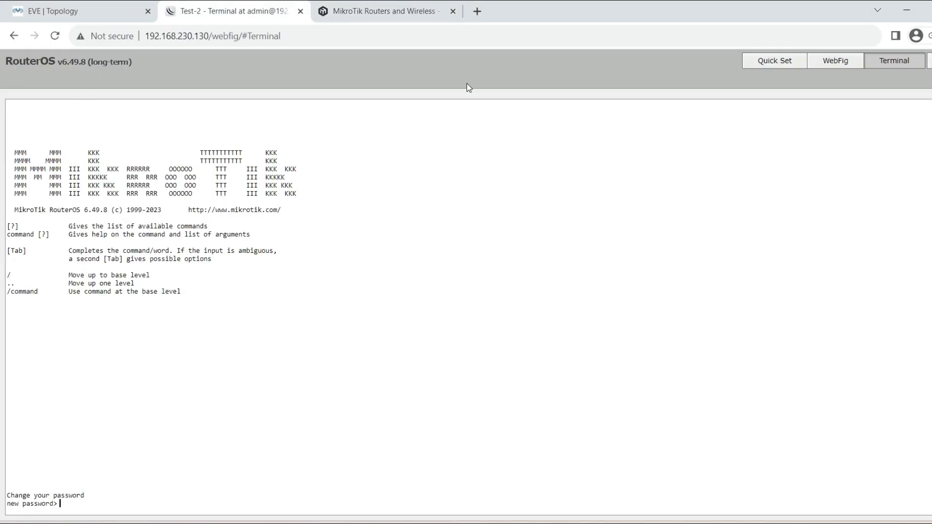
pyautogui.click(835, 61)
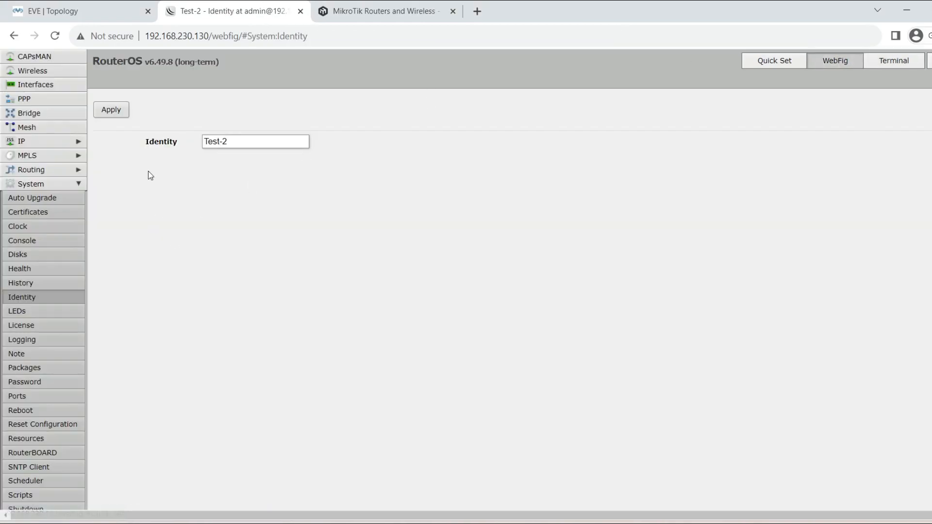
pyautogui.click(77, 184)
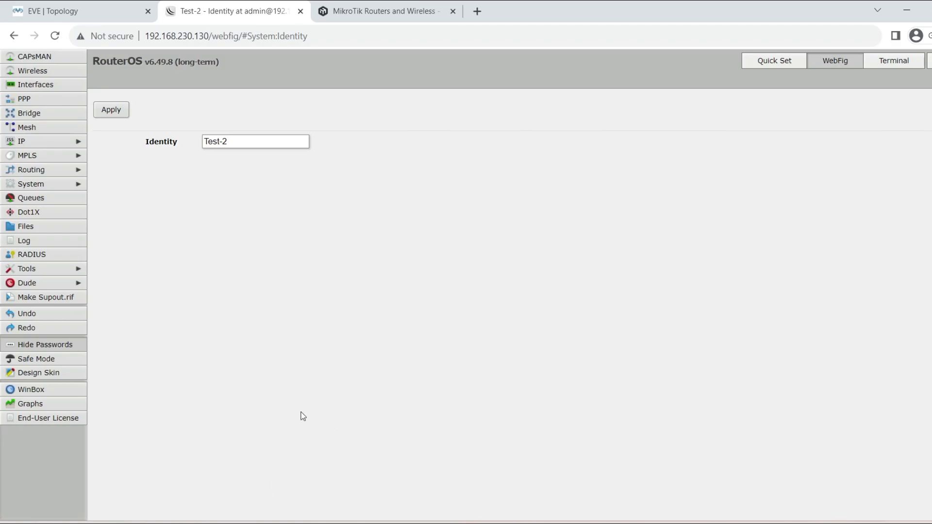
# Switch to WinBox and open a new terminal on the router, submitting a blank entry at the new-password prompt.
pyautogui.click(246, 523)
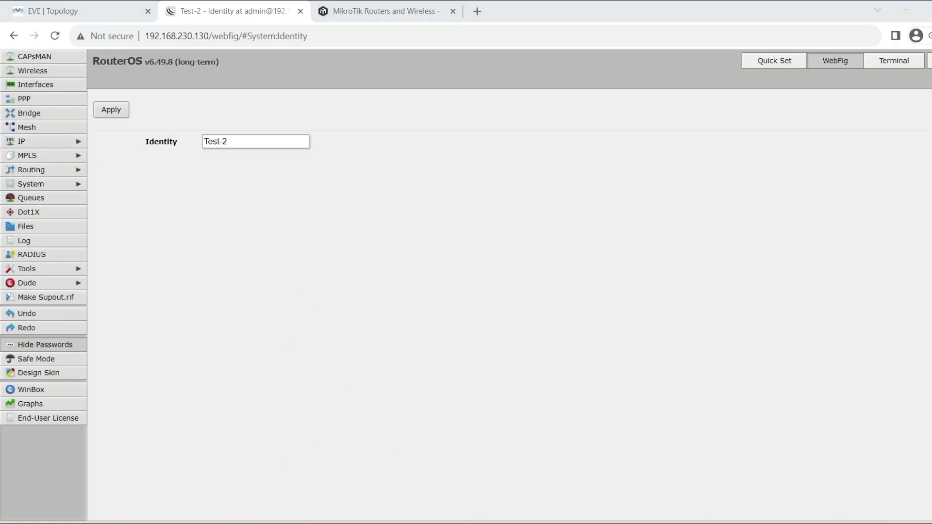
pyautogui.click(310, 445)
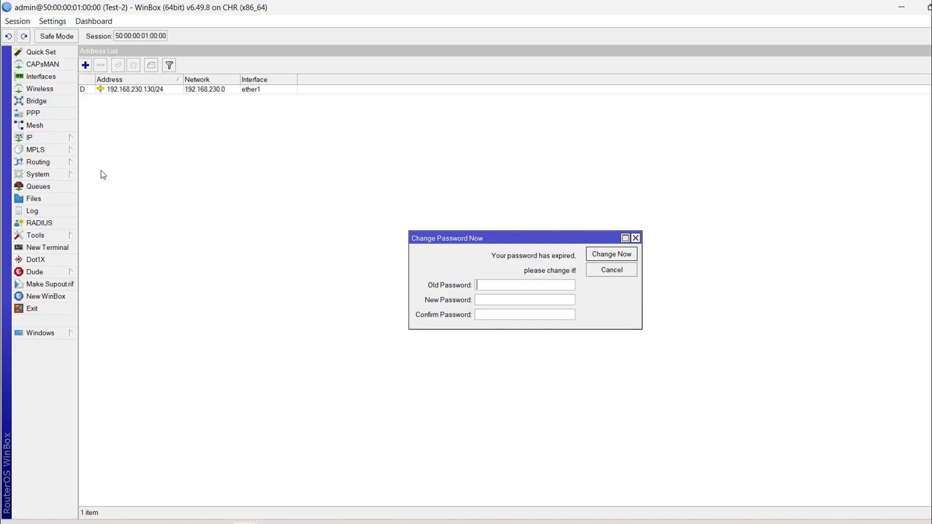
pyautogui.click(54, 248)
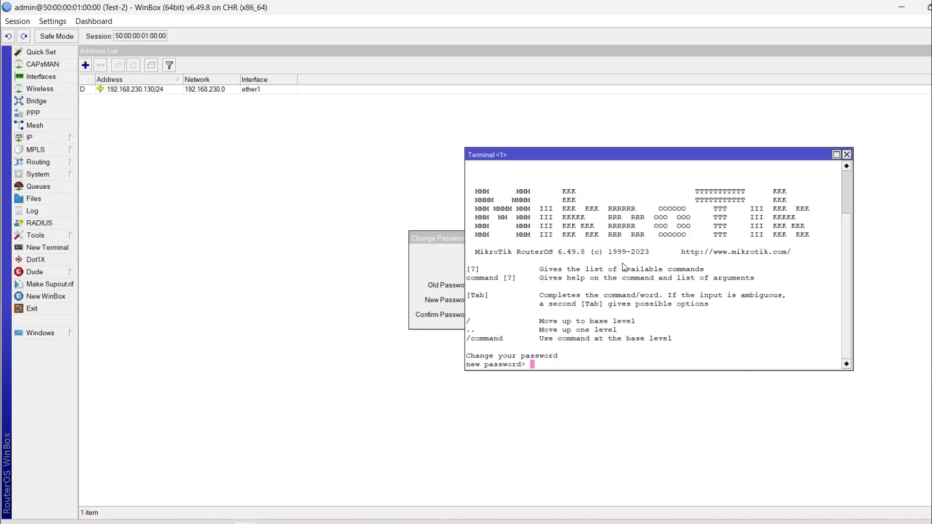
pyautogui.press('Return')
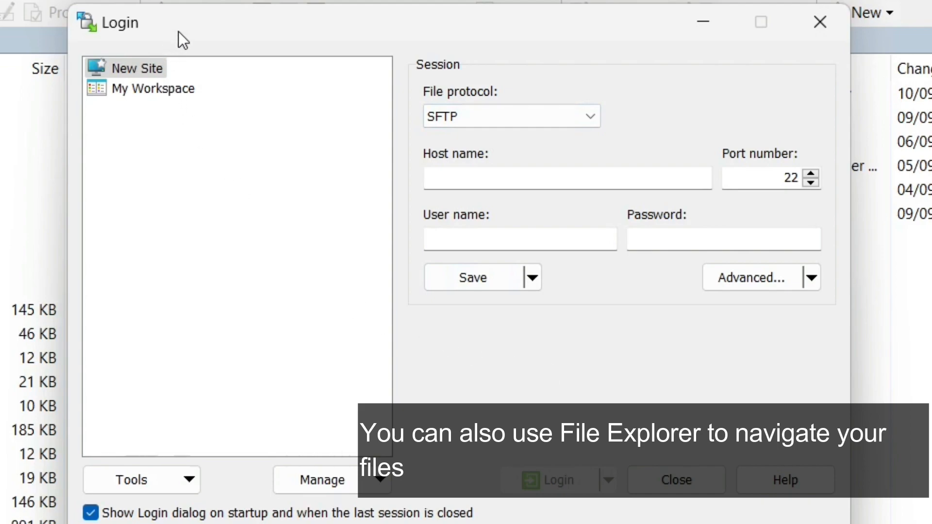
# Switch to WinSCP and configure a new site with the FTP protocol and host name 192.168.230.130.
pyautogui.click(144, 69)
pyautogui.click(462, 116)
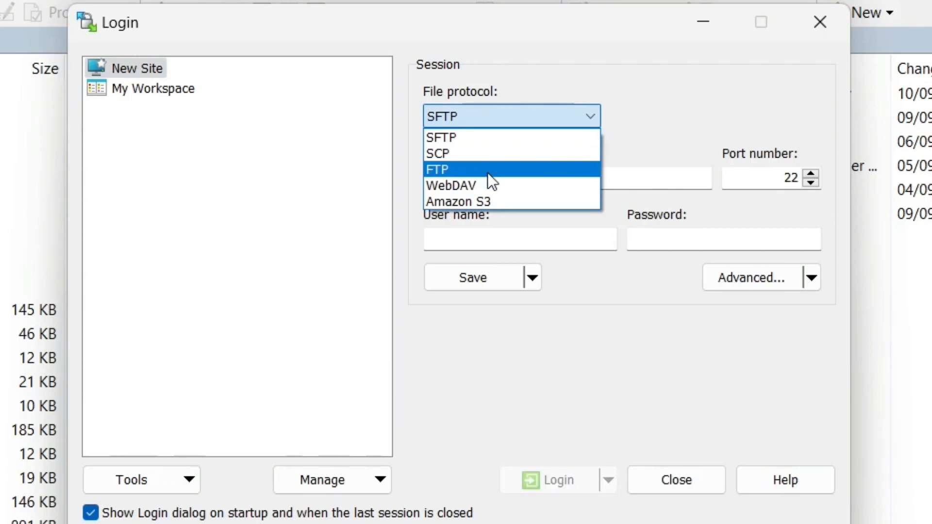
pyautogui.click(488, 171)
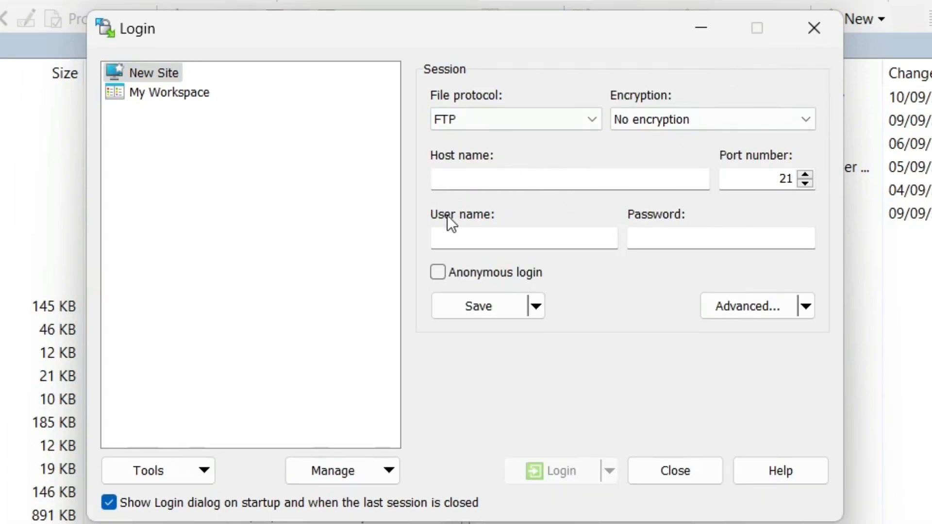
pyautogui.click(518, 171)
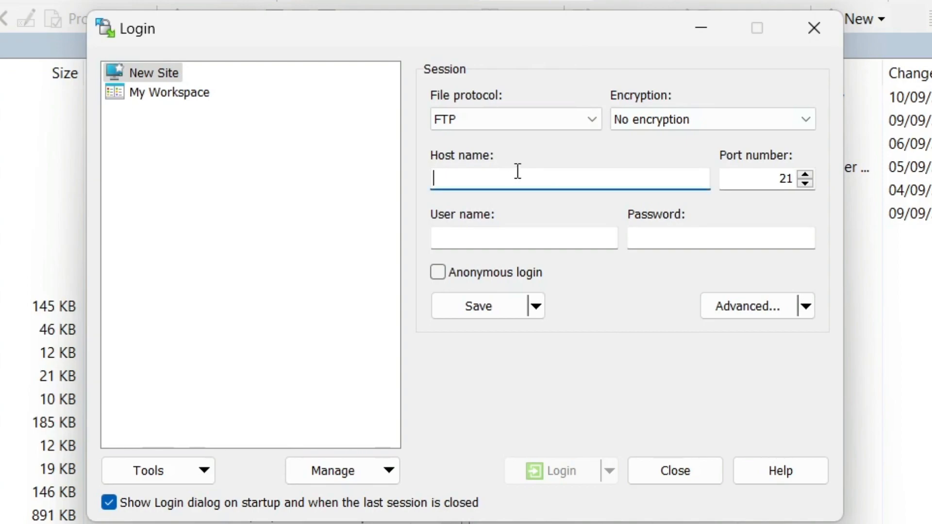
pyautogui.write('192.')
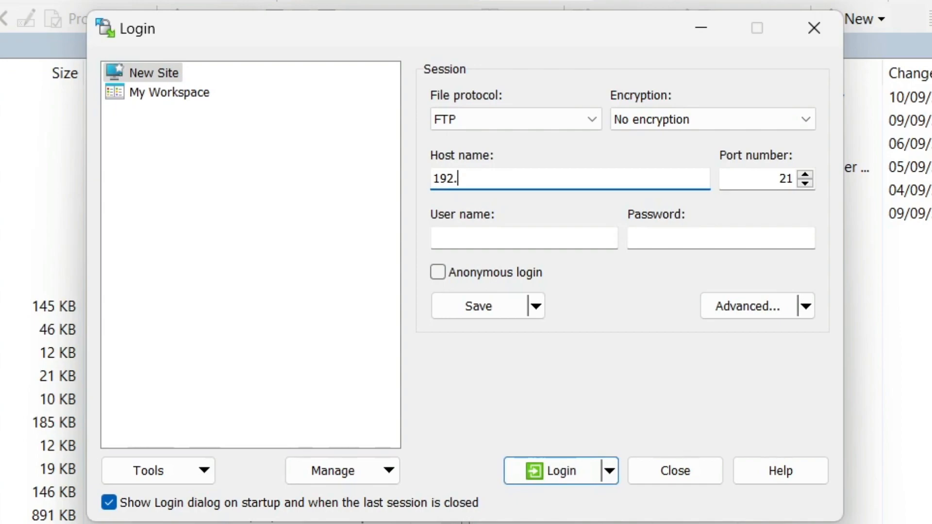
pyautogui.write('168.230.130')
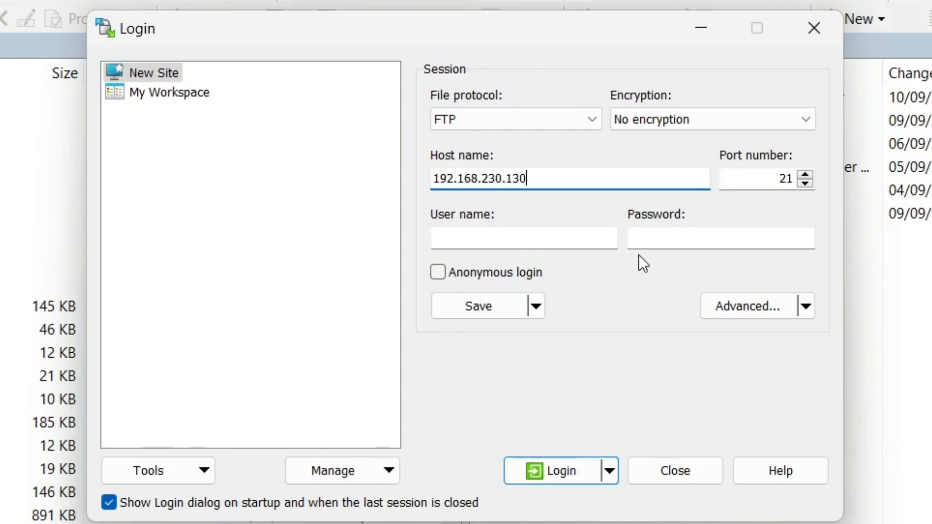
# Log in to the FTP host as admin with a blank password.
pyautogui.click(564, 237)
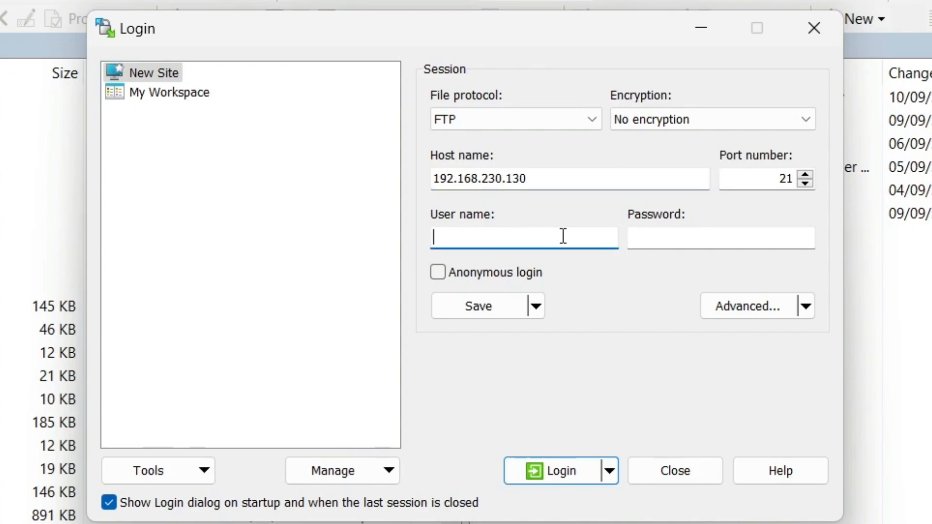
pyautogui.write('admin')
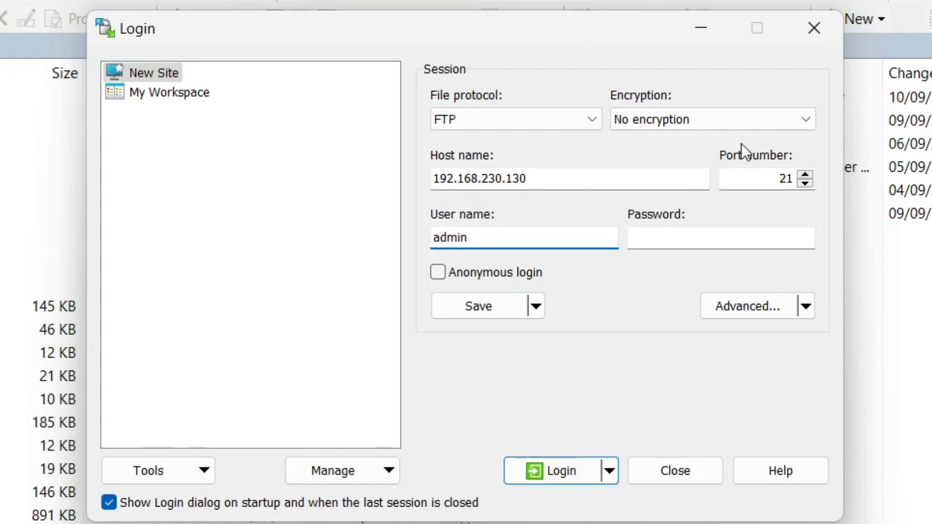
pyautogui.click(552, 470)
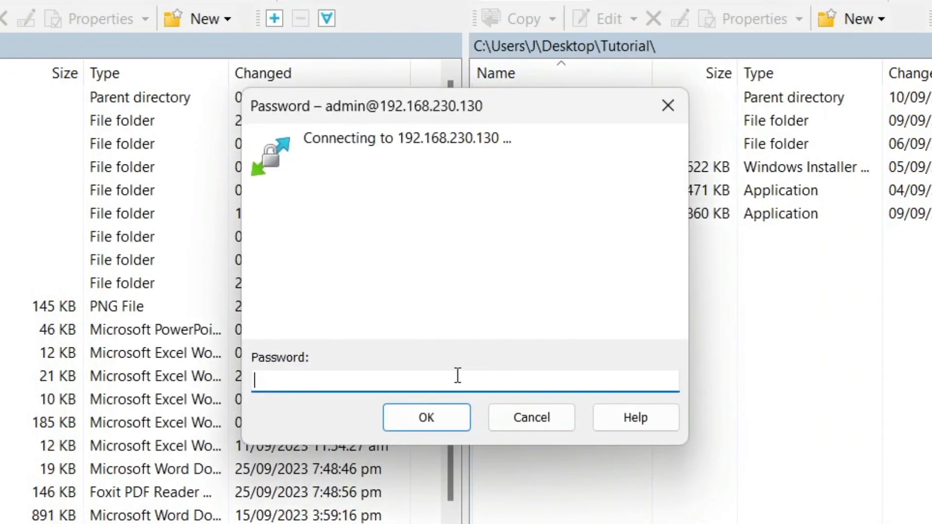
pyautogui.click(434, 407)
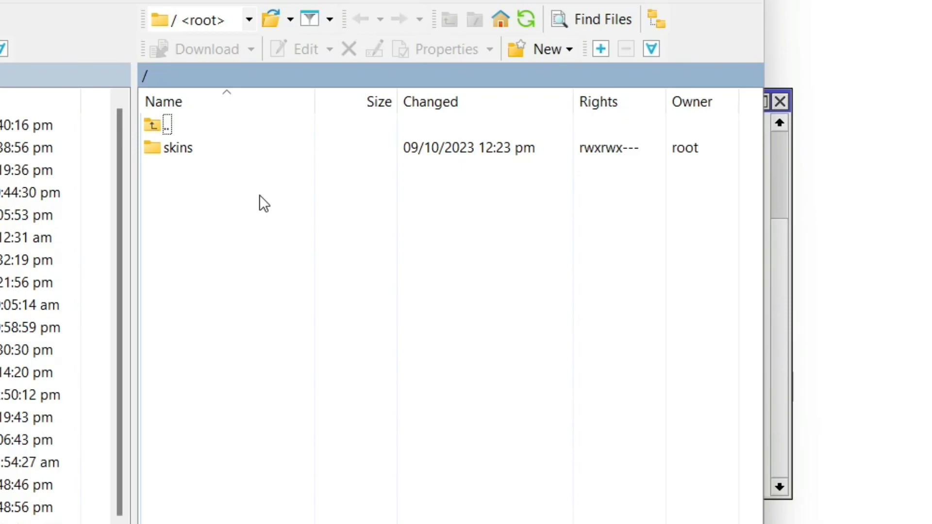
# Open the skins folder over FTP, switch back to WinBox, and view the router's file list in a repositioned window.
pyautogui.doubleClick(215, 145)
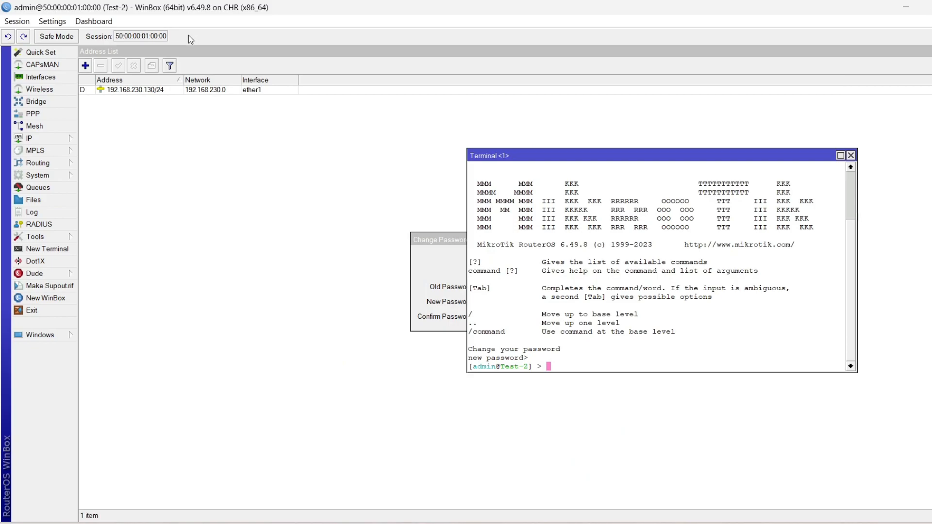
pyautogui.click(57, 204)
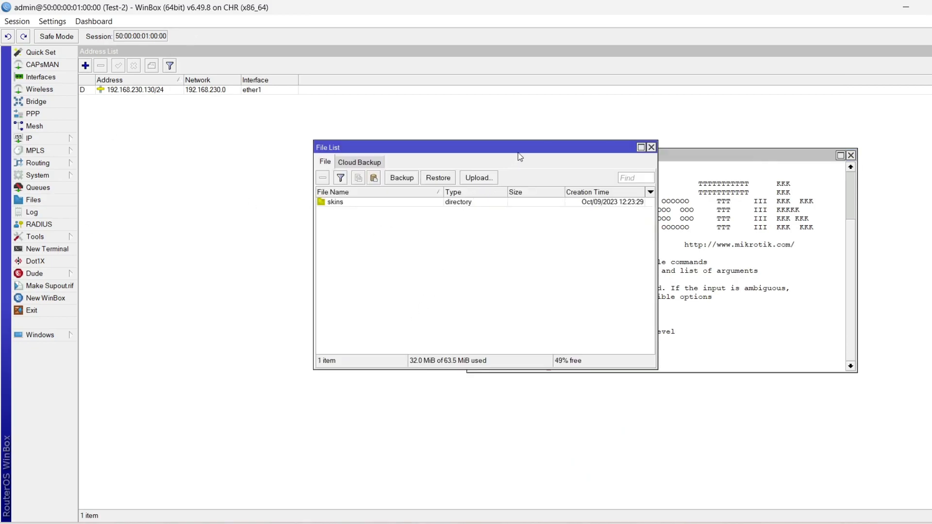
pyautogui.moveTo(518, 151); pyautogui.dragTo(513, 169)
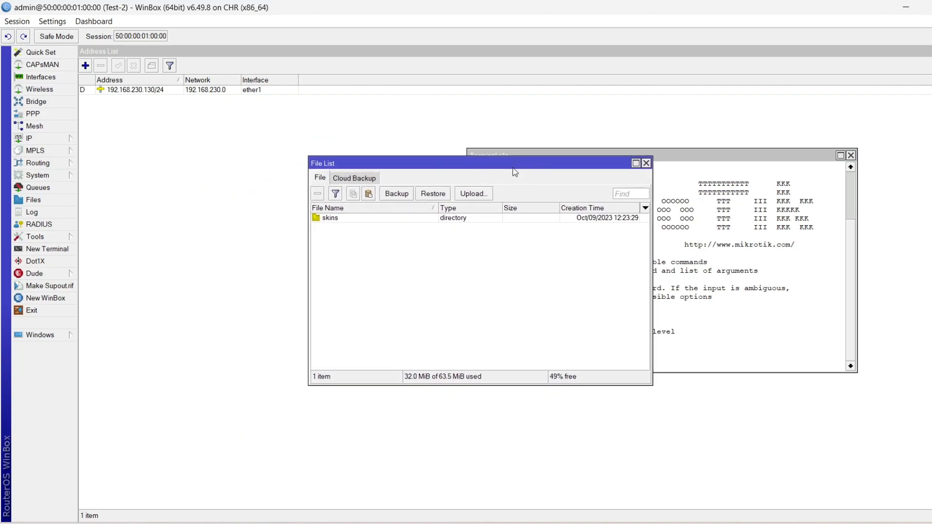